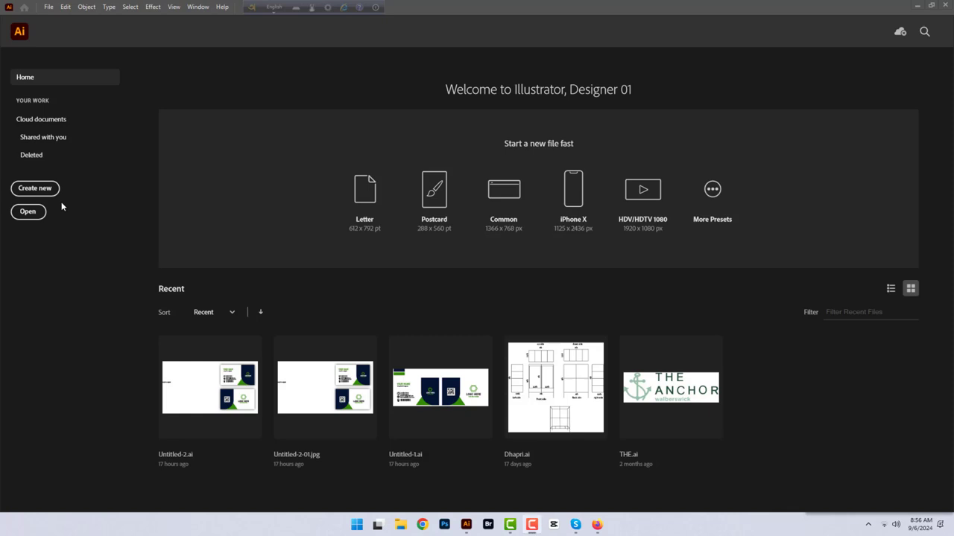
# Step: Set up a new 3.5 × 2 in document with 2 artboards and 0.125 in bleed on all sides
pyautogui.click(35, 189)
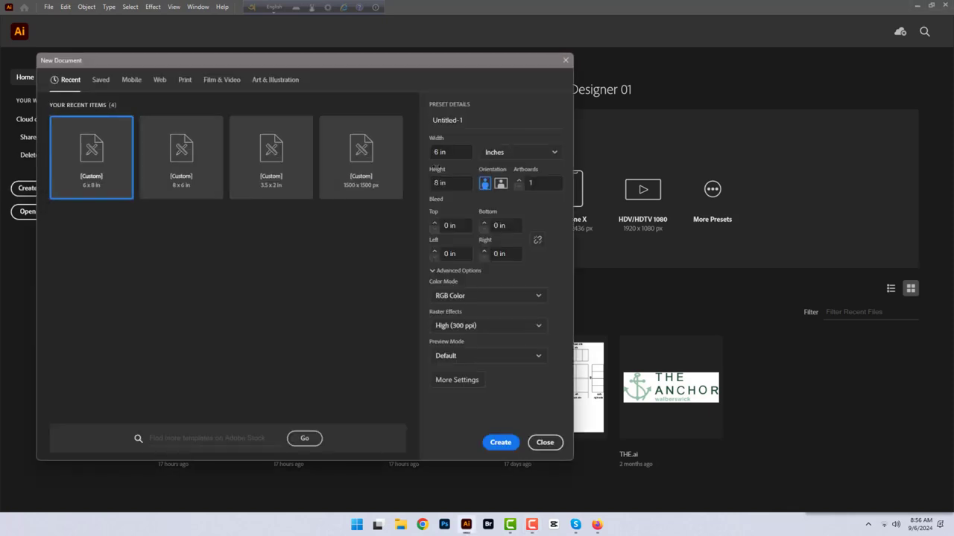
pyautogui.click(438, 152)
pyautogui.write('3.5')
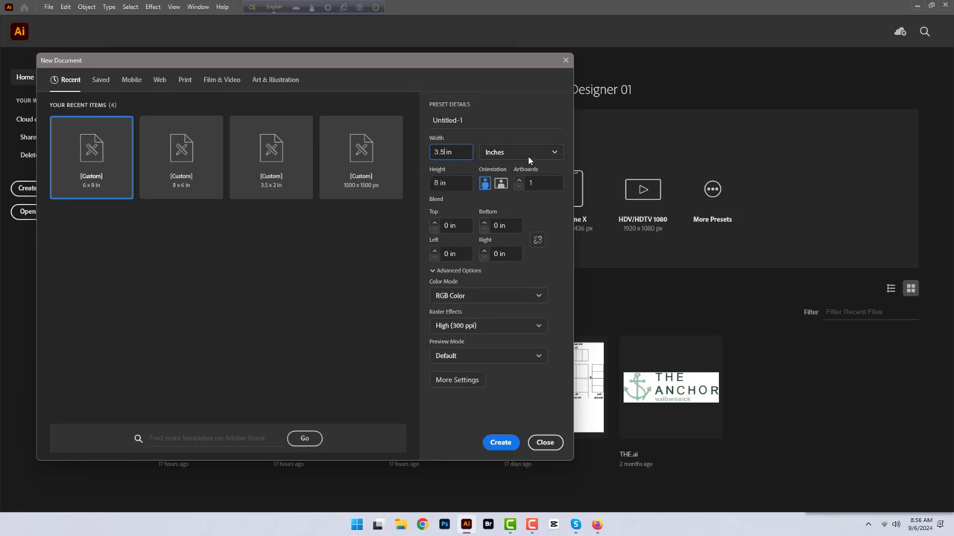
pyautogui.click(440, 182)
pyautogui.write('2')
pyautogui.click(501, 187)
pyautogui.click(520, 180)
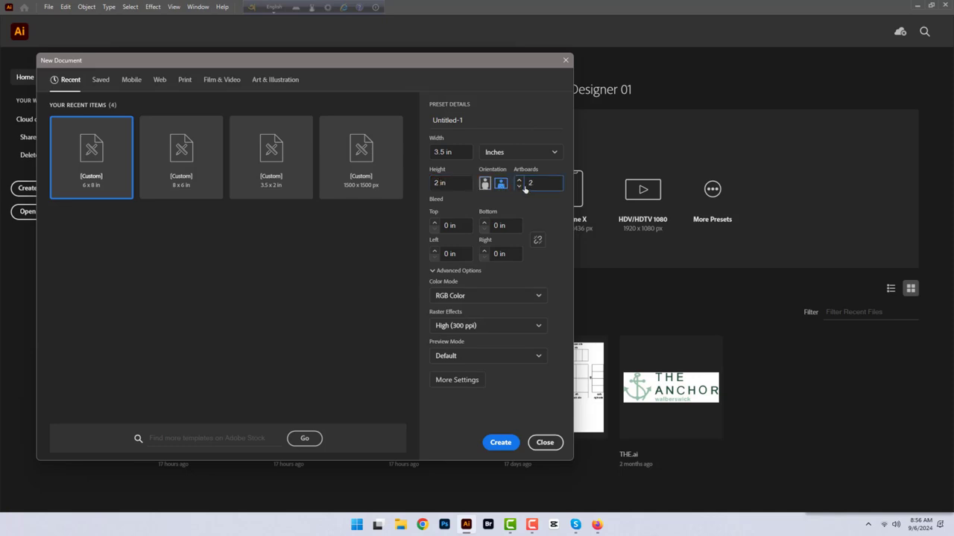
pyautogui.click(445, 225)
pyautogui.write('.12')
pyautogui.write('5')
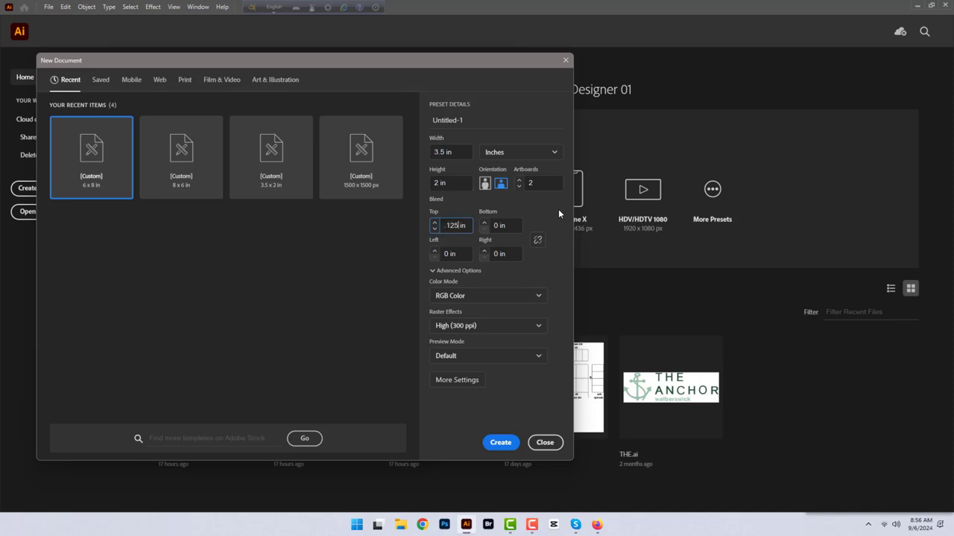
pyautogui.click(538, 241)
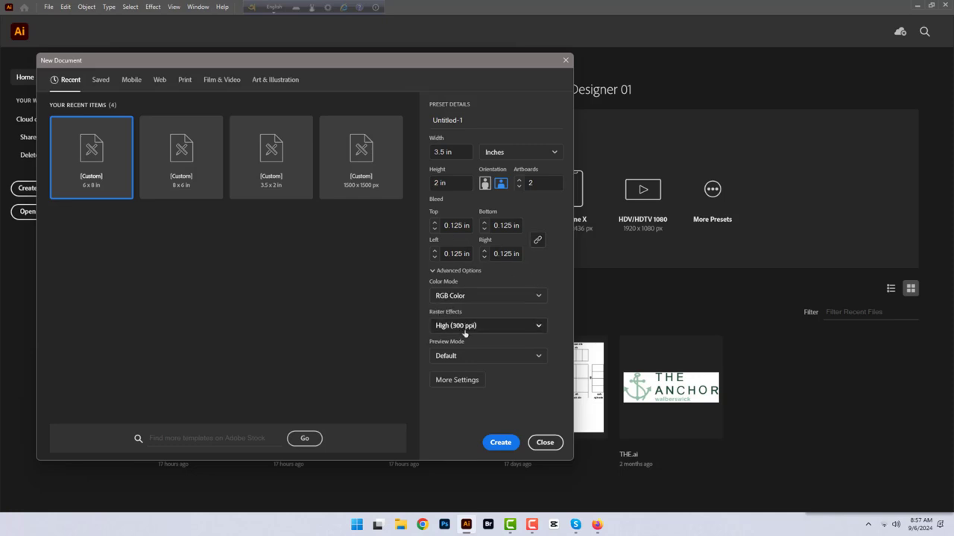
# Step: Create the two-artboard document, reset the Essentials Classic workspace, and choose the Rectangle tool
pyautogui.click(503, 446)
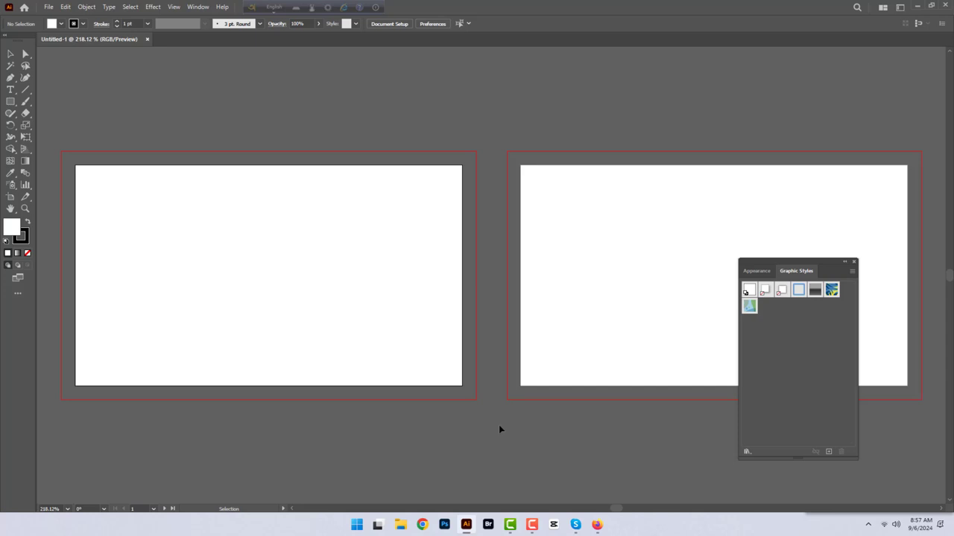
pyautogui.click(203, 6)
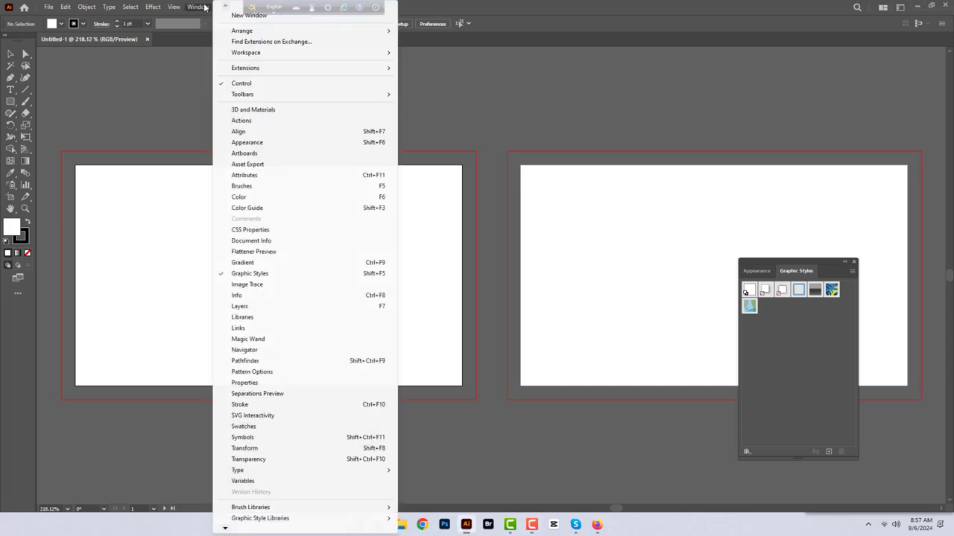
pyautogui.moveTo(246, 52)
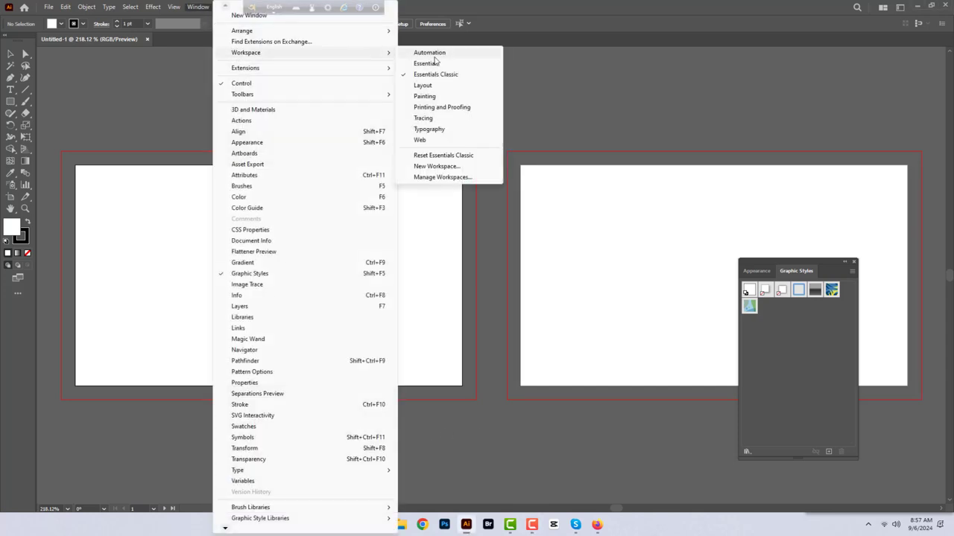
pyautogui.click(425, 155)
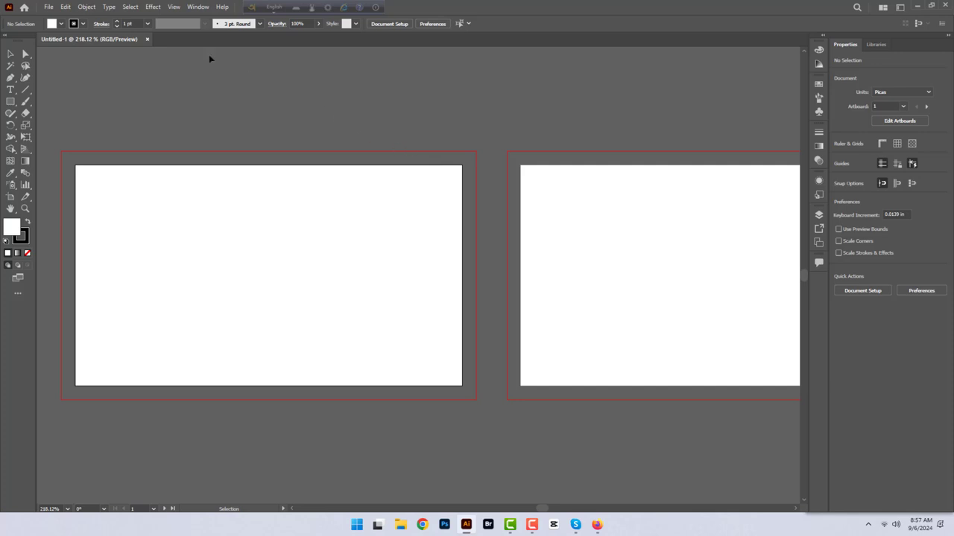
pyautogui.click(10, 101)
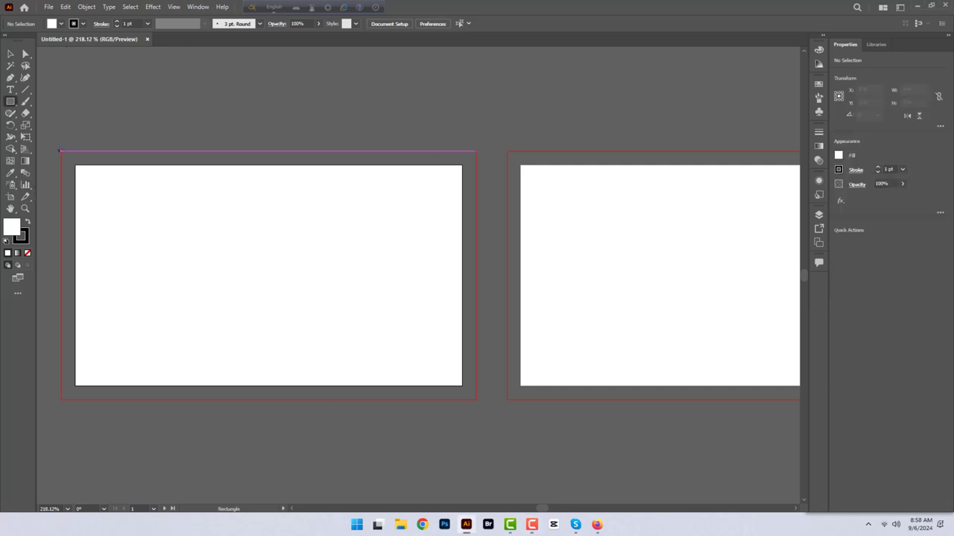
# Step: Draw a stroke-free bleed rectangle on the left card and turn its −0.25 in offset into a guide
pyautogui.moveTo(61, 151)
pyautogui.mouseDown()
pyautogui.moveTo(384, 355)
pyautogui.moveTo(475, 398)
pyautogui.mouseUp()
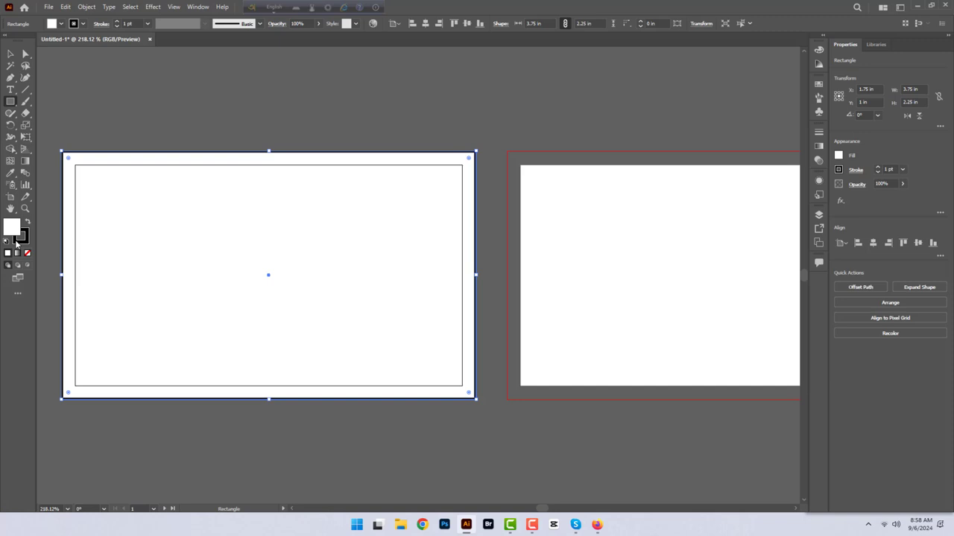
pyautogui.click(28, 254)
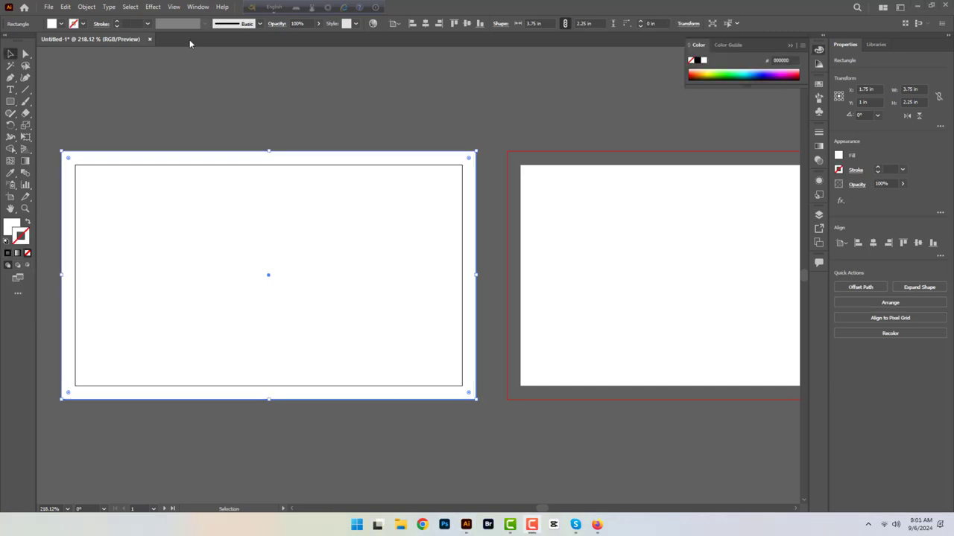
pyautogui.click(88, 7)
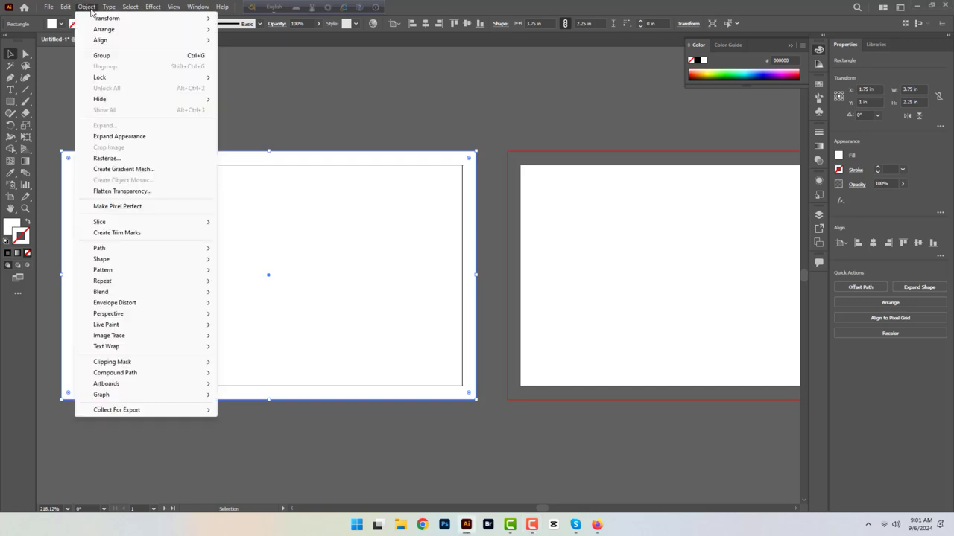
pyautogui.moveTo(119, 248)
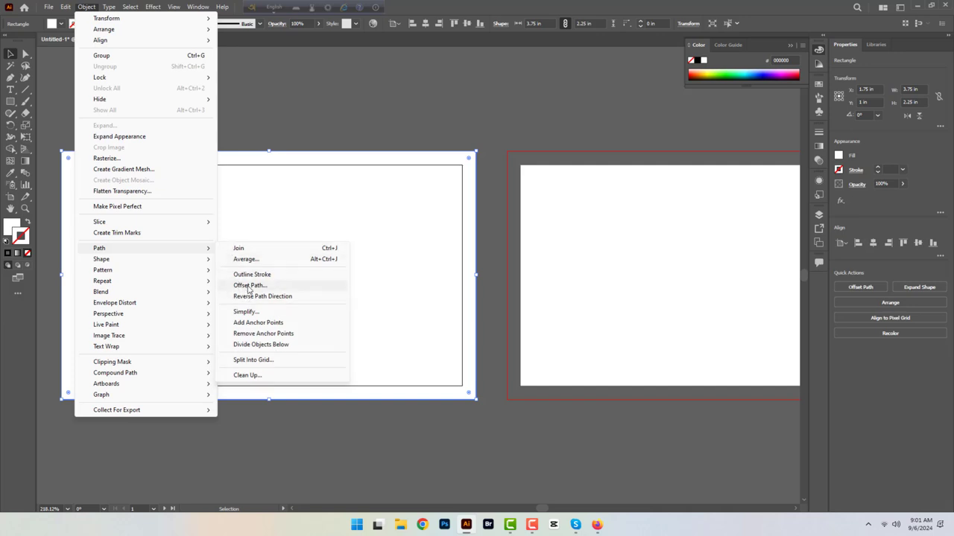
pyautogui.click(249, 285)
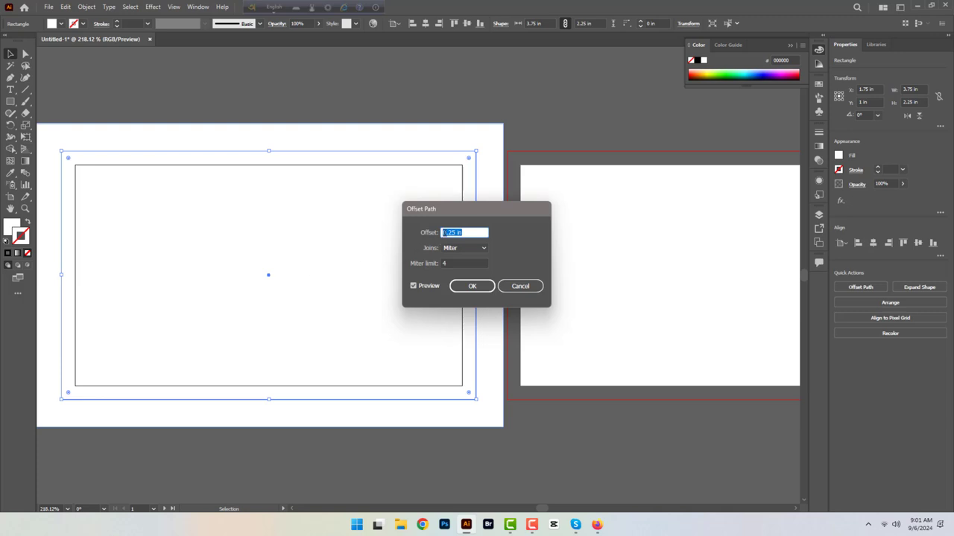
pyautogui.click(443, 233)
pyautogui.write('-')
pyautogui.click(465, 287)
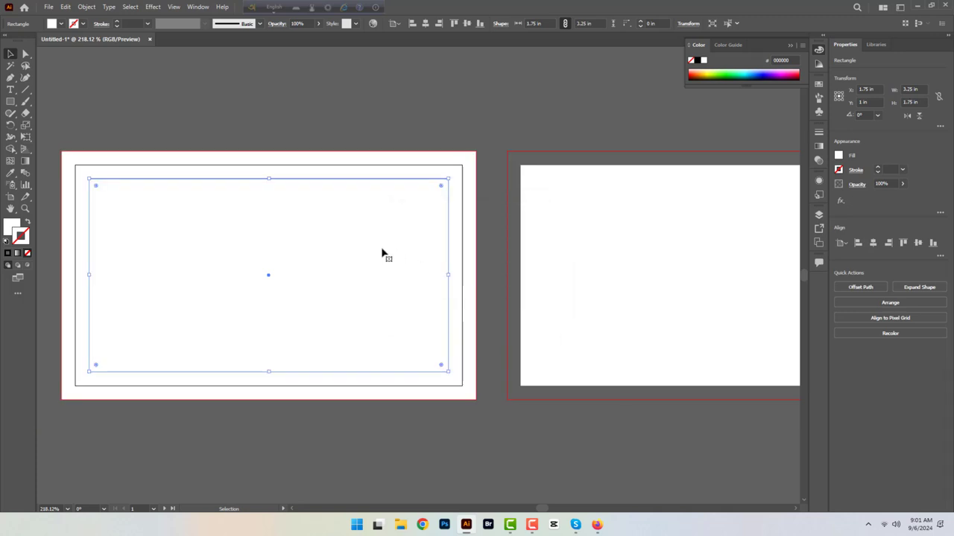
pyautogui.rightClick(355, 233)
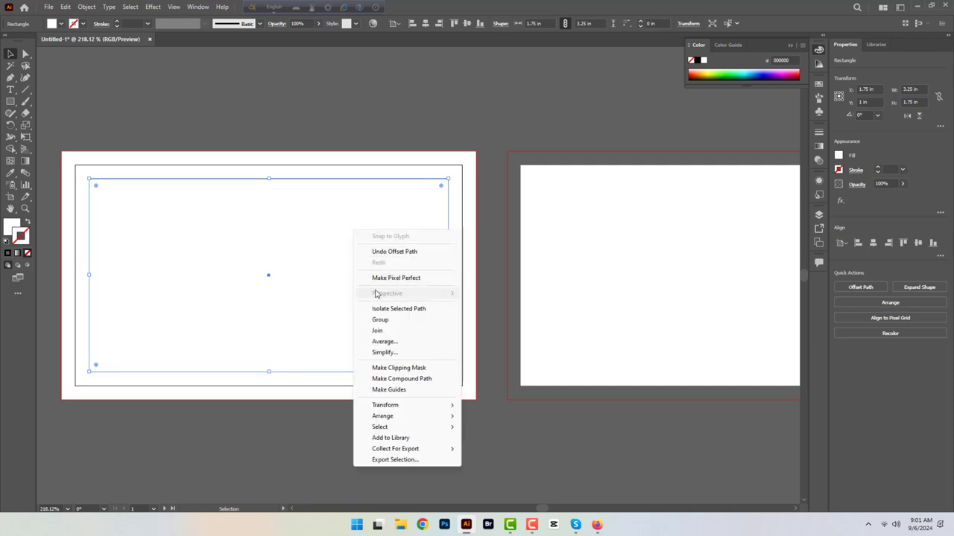
pyautogui.click(389, 390)
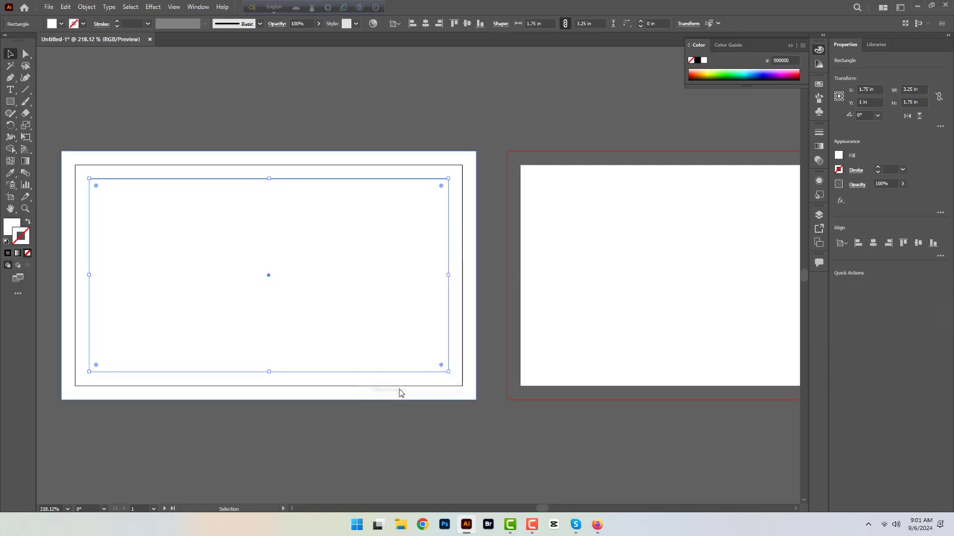
pyautogui.click(362, 134)
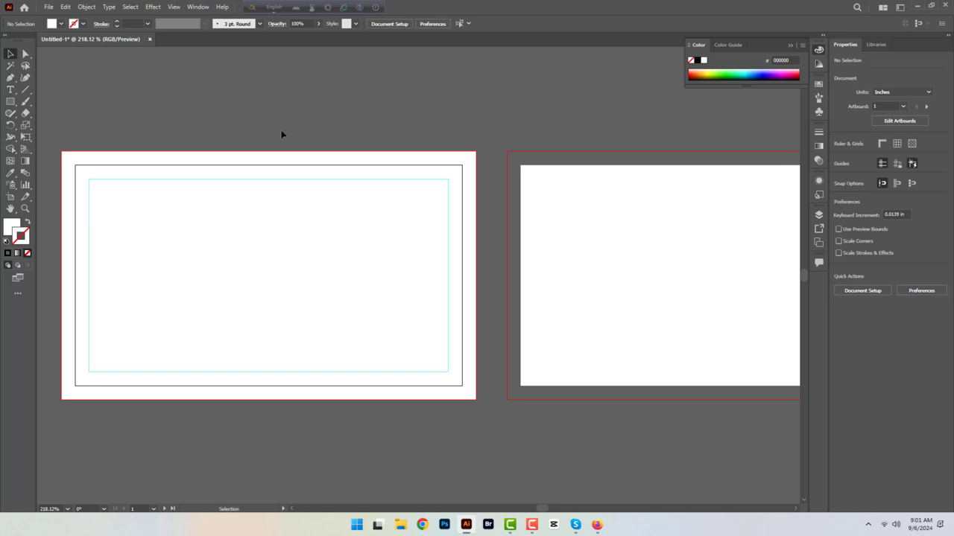
# Step: Alt-drag a copy of the bleed rectangle and safe-area guide onto the right artboard
pyautogui.moveTo(280, 160); pyautogui.dragTo(472, 341)
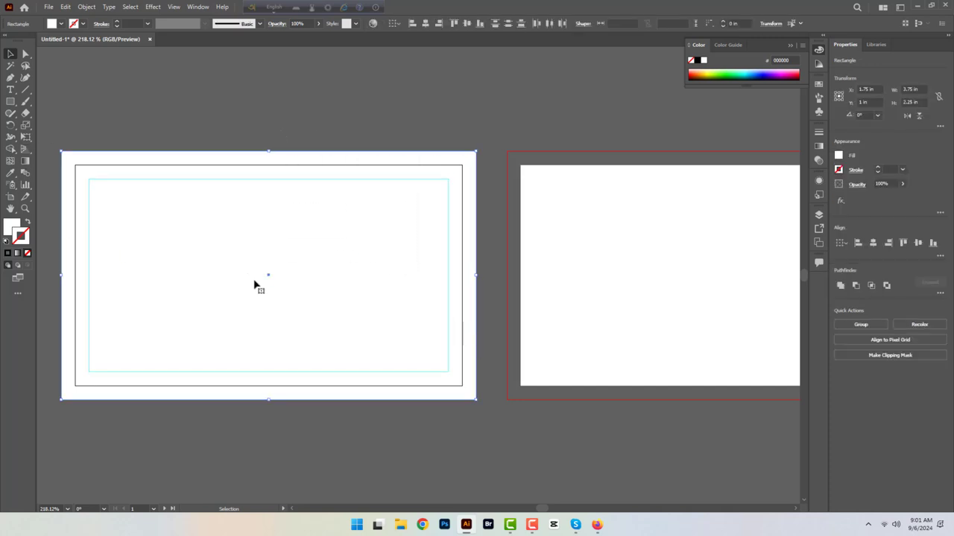
pyautogui.moveTo(254, 286); pyautogui.dragTo(700, 287)
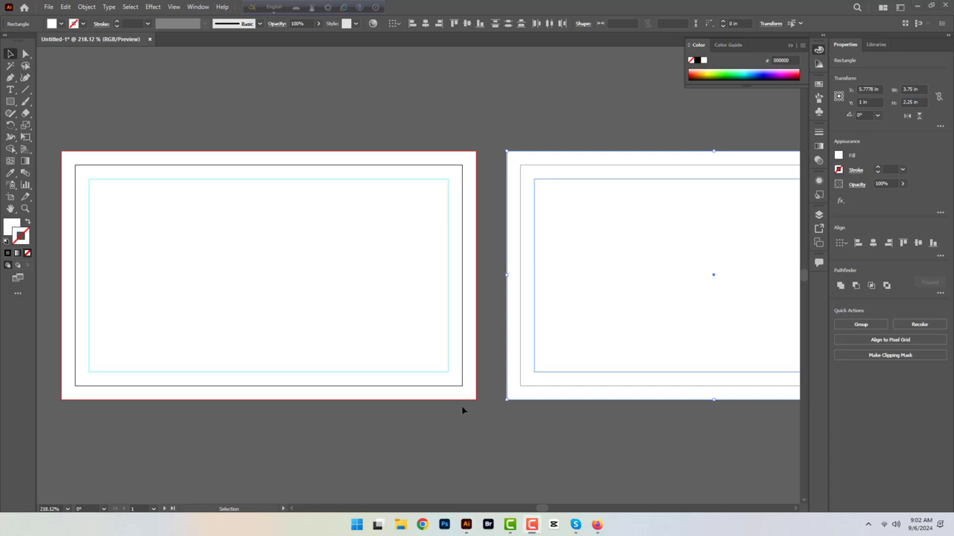
pyautogui.keyDown('alt'); pyautogui.scroll(-1, 511, 383); pyautogui.keyUp('alt')
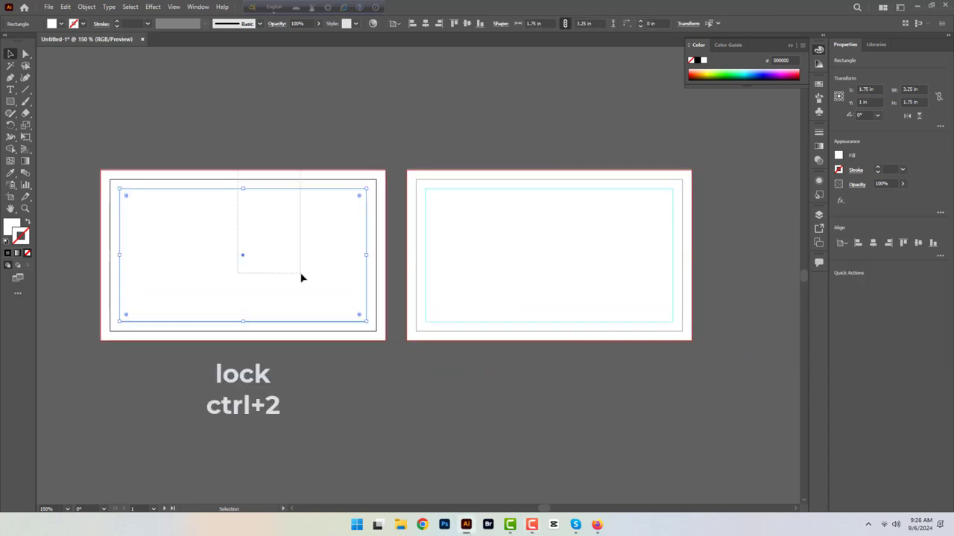
pyautogui.keyDown('shift'); pyautogui.click(365, 224); pyautogui.keyUp('shift')
pyautogui.moveTo(477, 187); pyautogui.dragTo(590, 277)
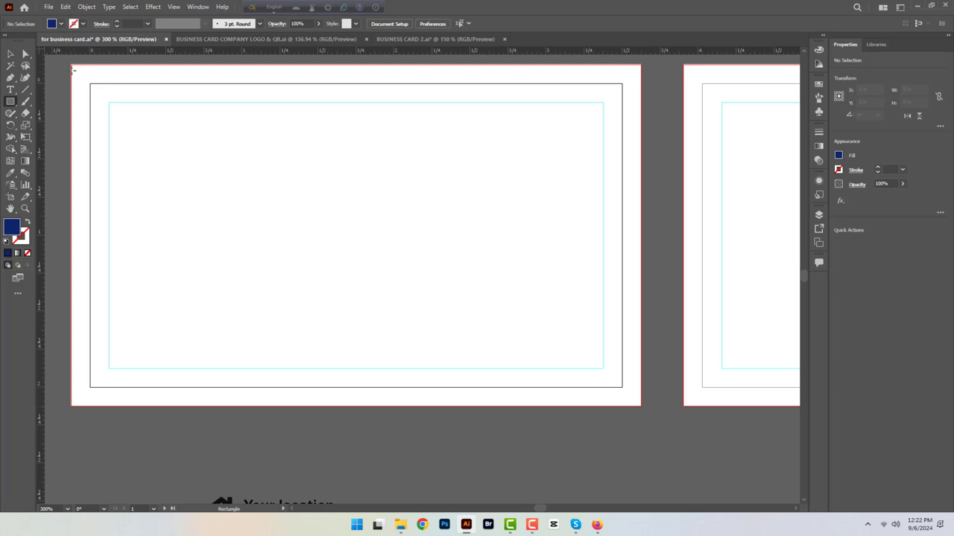
# Step: Draw a navy band across the card top and duplicate it lower as a thinner band
pyautogui.moveTo(72, 64)
pyautogui.mouseDown()
pyautogui.moveTo(641, 170)
pyautogui.moveTo(640, 158)
pyautogui.mouseUp()
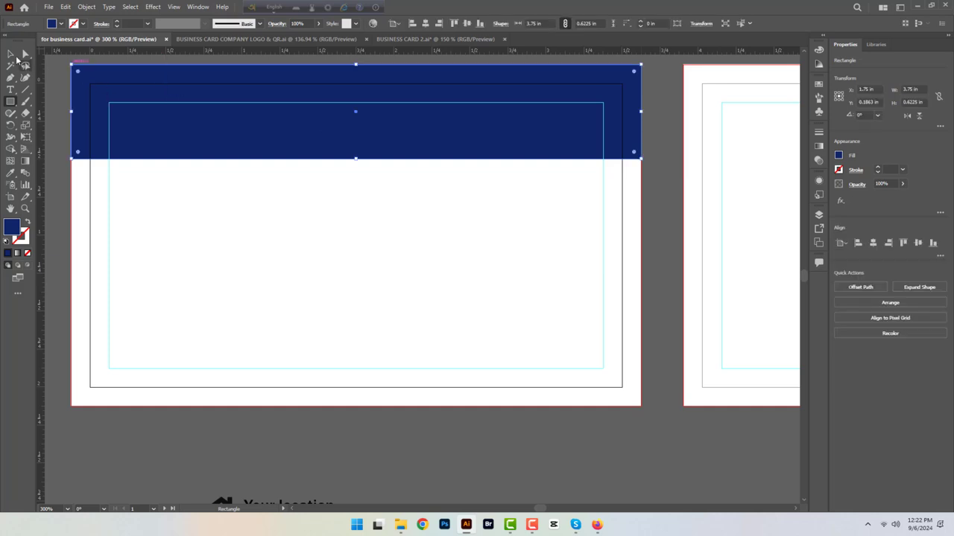
pyautogui.click(11, 54)
pyautogui.moveTo(355, 116); pyautogui.dragTo(354, 209)
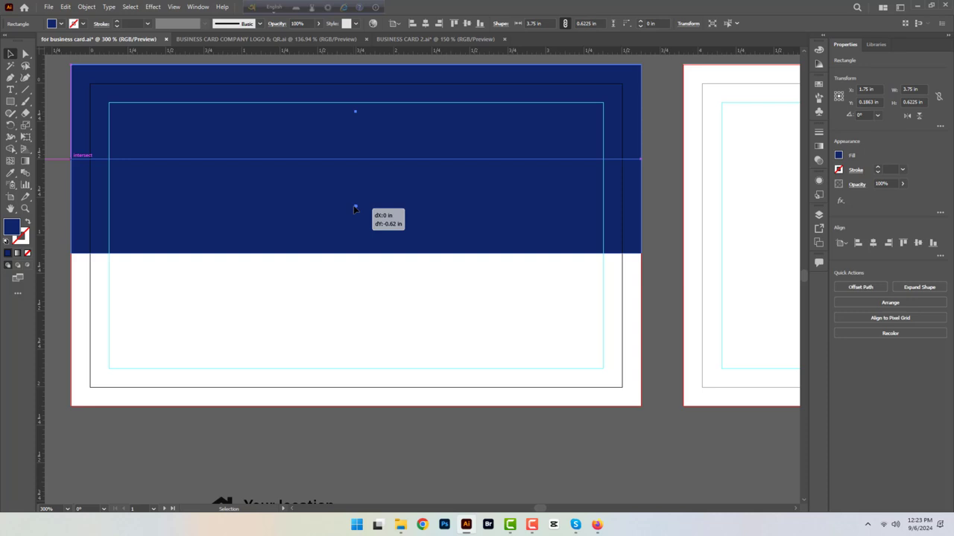
pyautogui.moveTo(354, 210); pyautogui.dragTo(355, 209)
pyautogui.moveTo(355, 253); pyautogui.dragTo(355, 232)
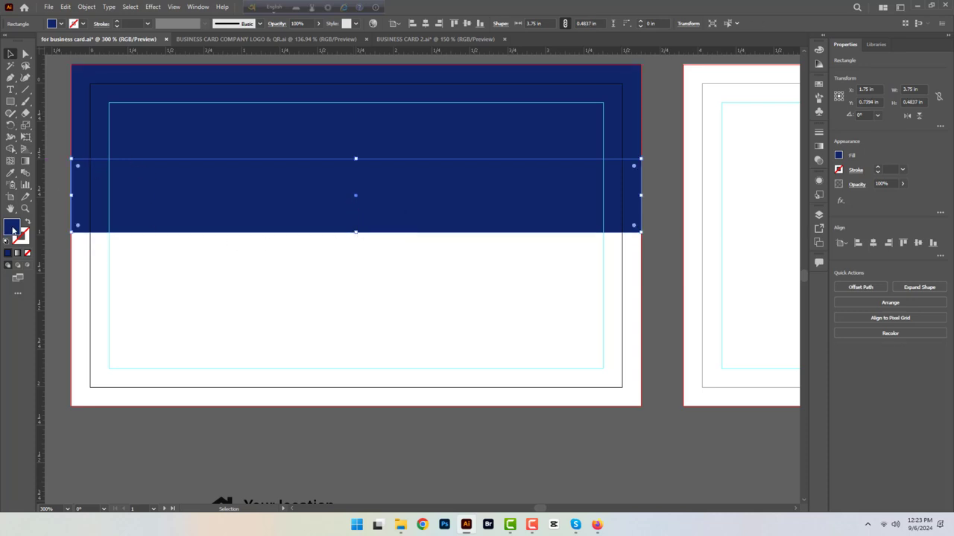
# Step: Recolour the lower band orange by sampling the logo's orange with the Eyedropper
pyautogui.moveTo(100, 226)
pyautogui.mouseDown()
pyautogui.moveTo(174, 222)
pyautogui.moveTo(221, 234)
pyautogui.mouseUp()
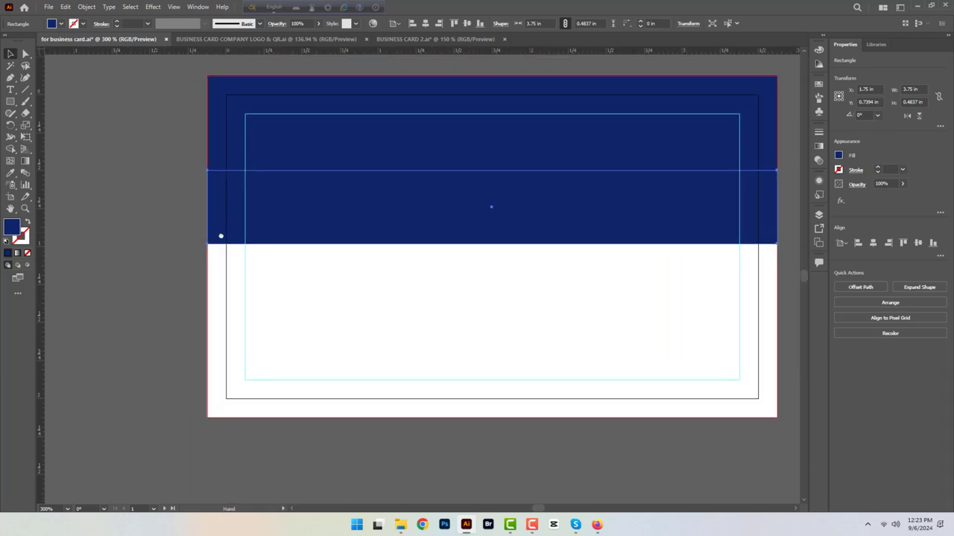
pyautogui.moveTo(387, 189); pyautogui.dragTo(307, 264)
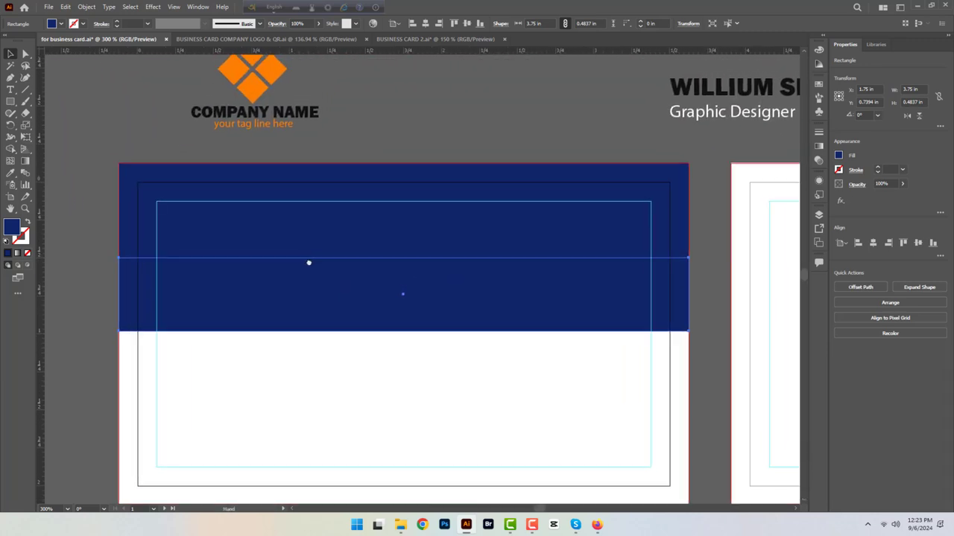
pyautogui.press('i')
pyautogui.click(225, 93)
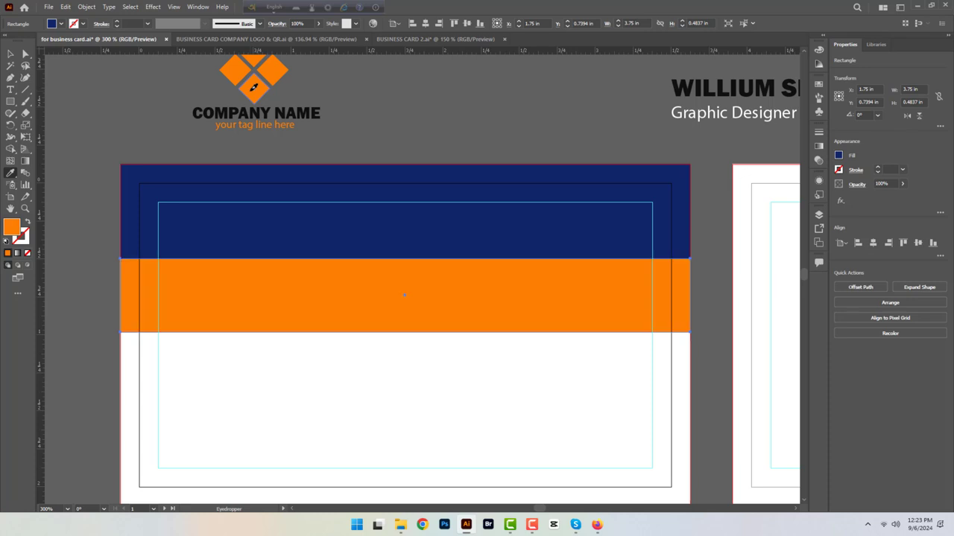
pyautogui.scroll(-3, 394, 133)
pyautogui.scroll(3, 429, 159)
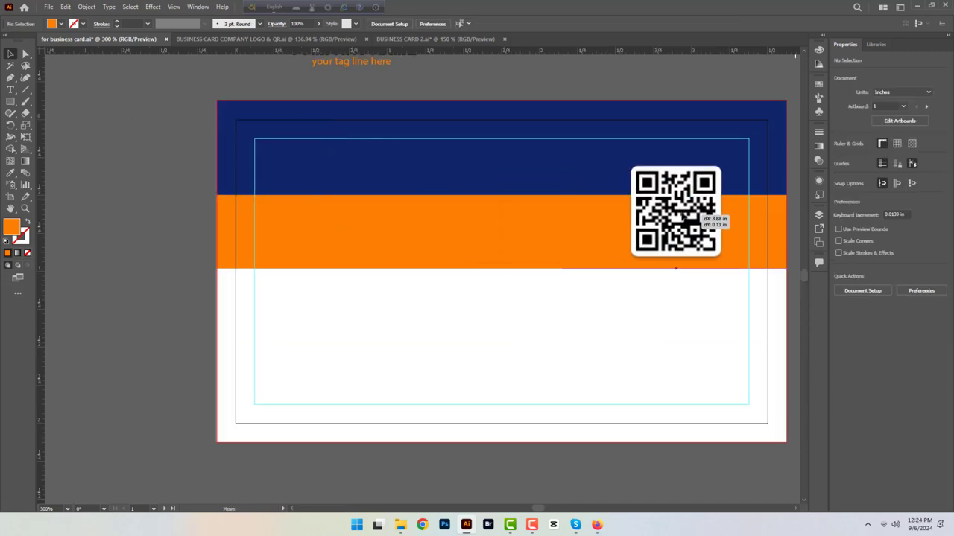
# Step: Place the QR code top right, the logo group lower right, and the name on the navy band
pyautogui.moveTo(656, 228); pyautogui.dragTo(703, 195)
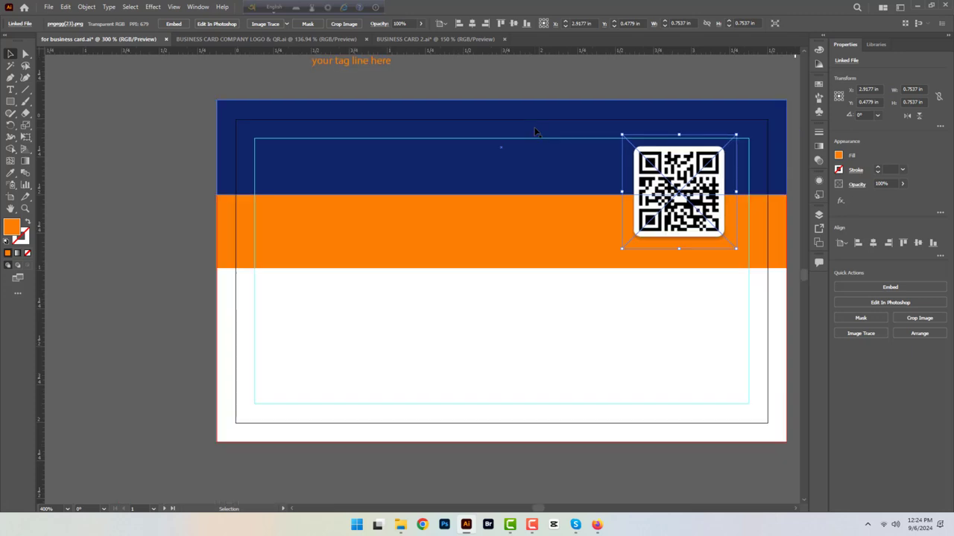
pyautogui.moveTo(532, 127); pyautogui.dragTo(498, 167)
pyautogui.click(320, 72)
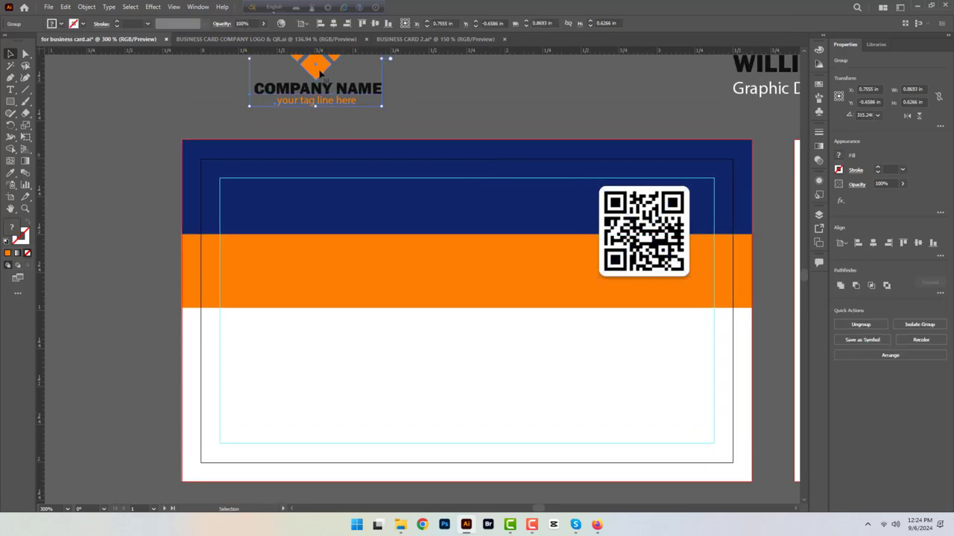
pyautogui.moveTo(320, 72); pyautogui.dragTo(645, 389)
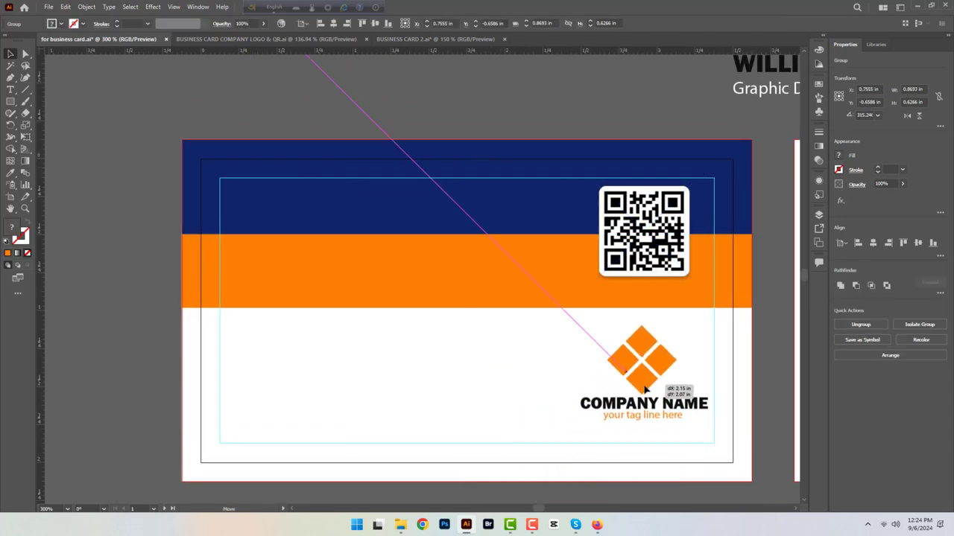
pyautogui.moveTo(645, 389); pyautogui.dragTo(652, 388)
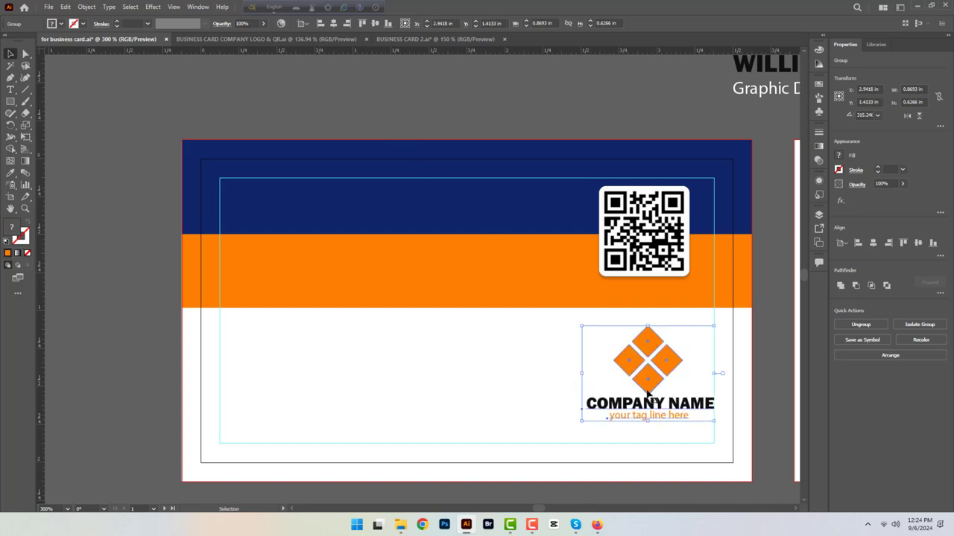
pyautogui.click(365, 379)
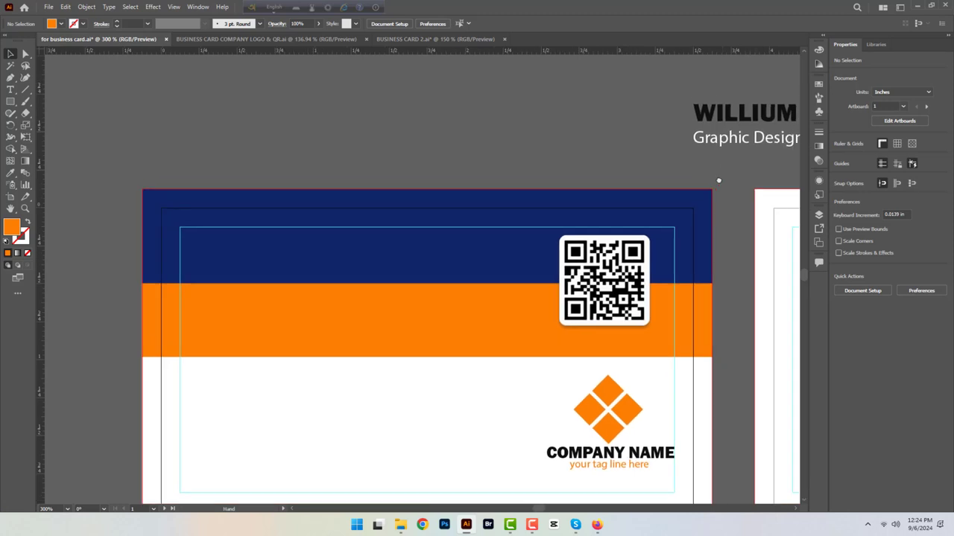
pyautogui.moveTo(740, 142)
pyautogui.mouseDown()
pyautogui.moveTo(271, 261)
pyautogui.moveTo(252, 274)
pyautogui.moveTo(234, 269)
pyautogui.mouseUp()
# Step: Colour the name orange, nudge it into place, and set 'Graphic Designer' beneath it
pyautogui.press('i')
pyautogui.click(535, 314)
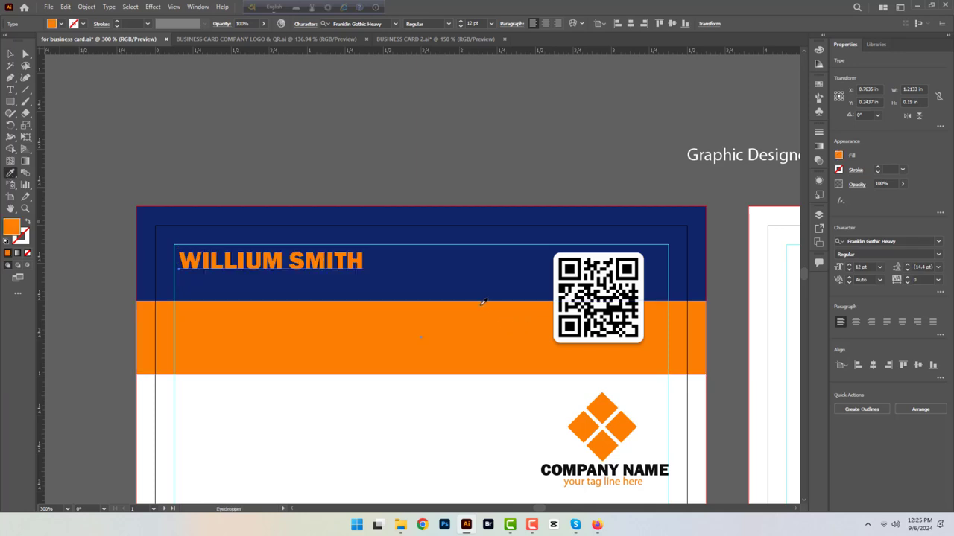
pyautogui.press('Left')
pyautogui.press('Left')
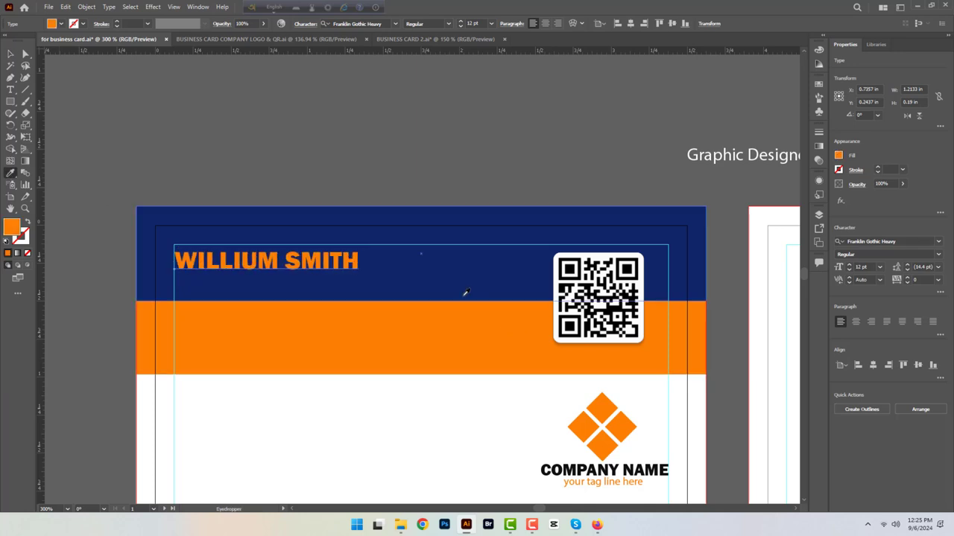
pyautogui.press('Up')
pyautogui.press('Down')
pyautogui.click(11, 54)
pyautogui.moveTo(776, 160); pyautogui.dragTo(262, 284)
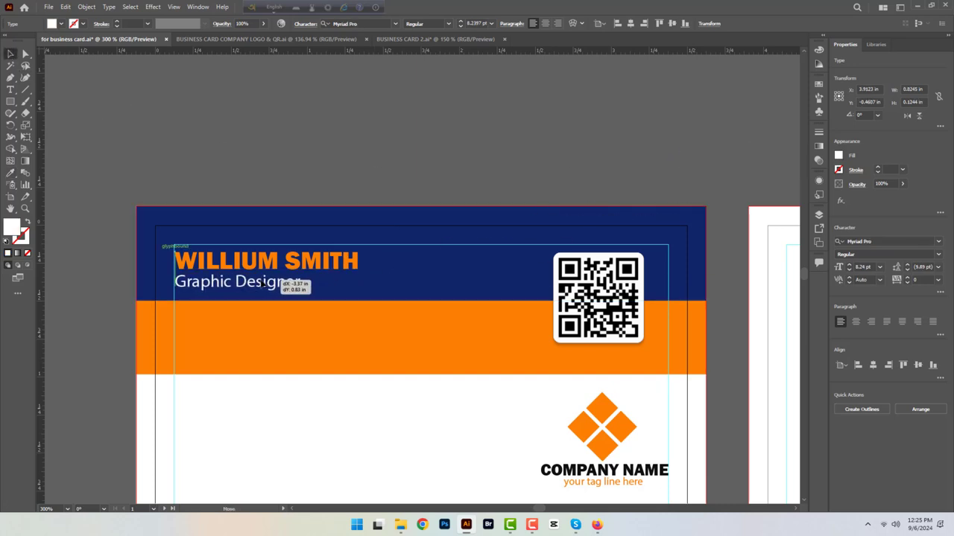
pyautogui.scroll(-2, 354, 339)
# Step: Move the contact-info group onto the card's left side and ungroup its lines
pyautogui.scroll(-1, 364, 325)
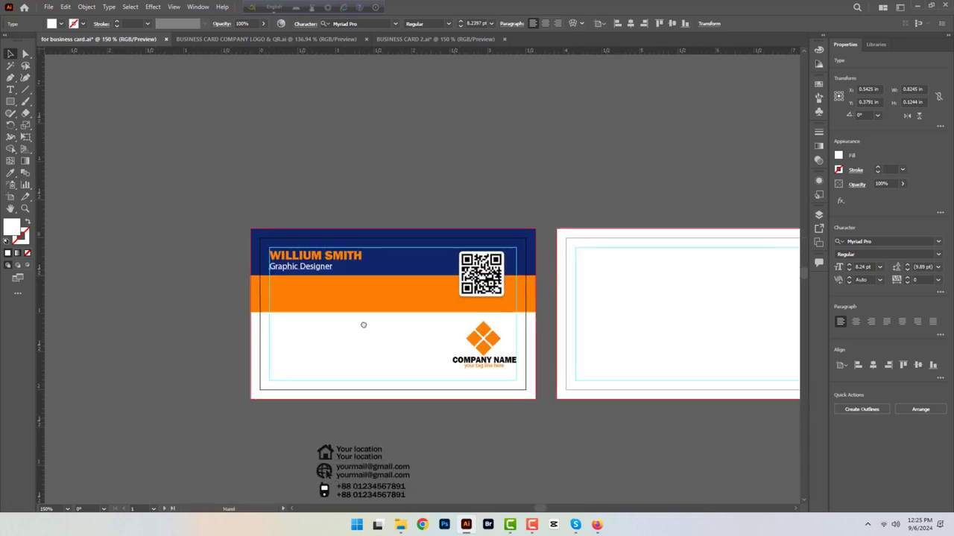
pyautogui.moveTo(363, 325); pyautogui.dragTo(380, 270)
pyautogui.moveTo(356, 408)
pyautogui.mouseDown()
pyautogui.moveTo(324, 284)
pyautogui.moveTo(400, 284)
pyautogui.moveTo(348, 239)
pyautogui.mouseUp()
pyautogui.rightClick(325, 281)
pyautogui.click(452, 305)
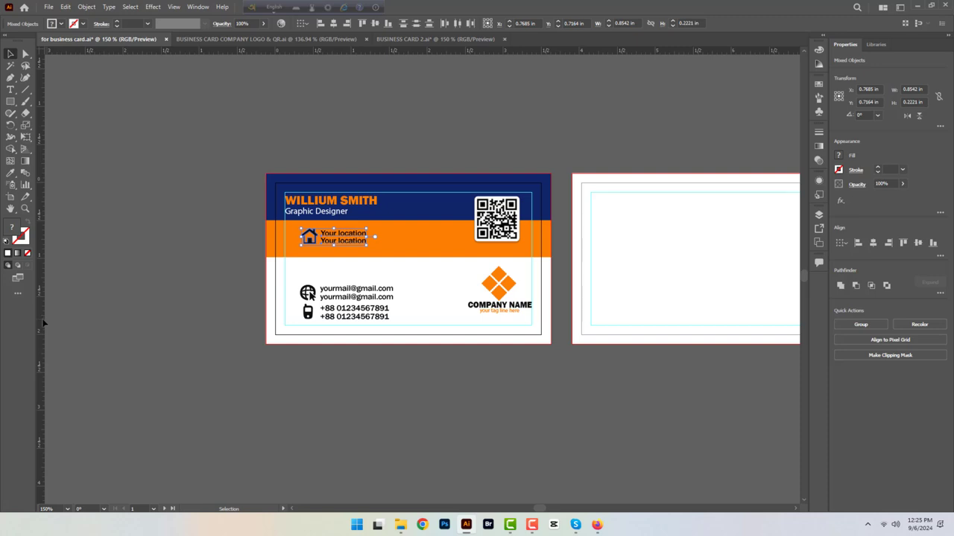
pyautogui.click(369, 240)
pyautogui.click(309, 235)
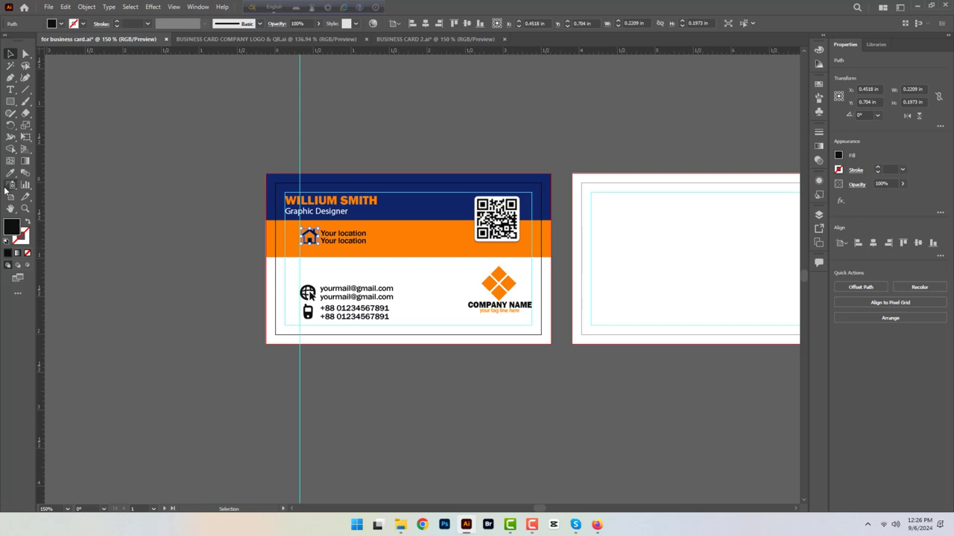
# Step: Make the house icon white and bring it in front of a small navy circle
pyautogui.press('i')
pyautogui.click(348, 271)
pyautogui.moveTo(10, 101); pyautogui.dragTo(45, 127)
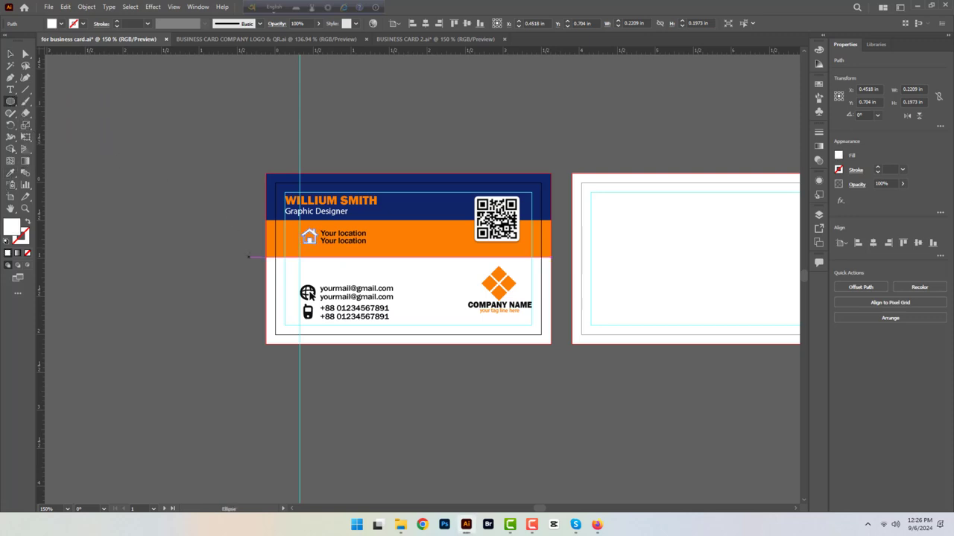
pyautogui.moveTo(295, 231); pyautogui.dragTo(316, 252)
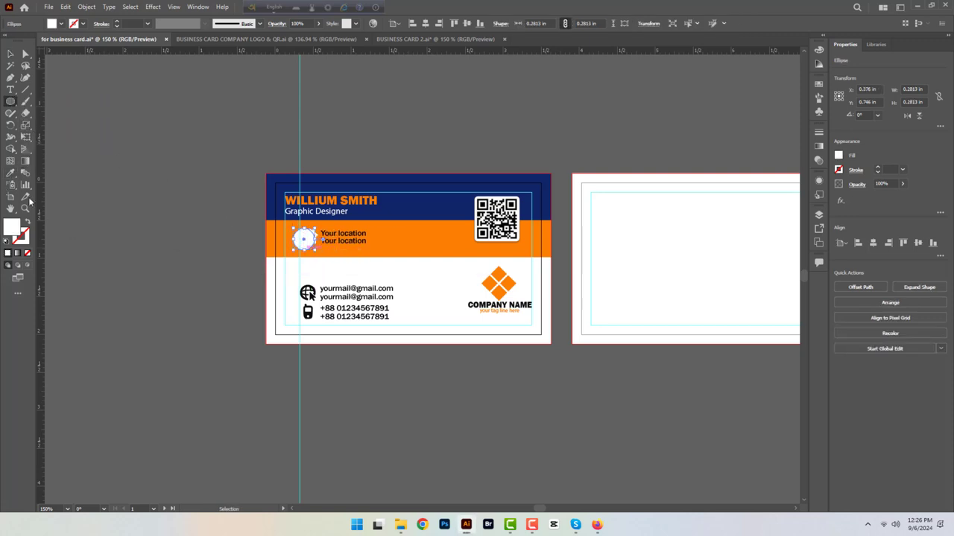
pyautogui.press('i')
pyautogui.click(356, 194)
pyautogui.click(25, 54)
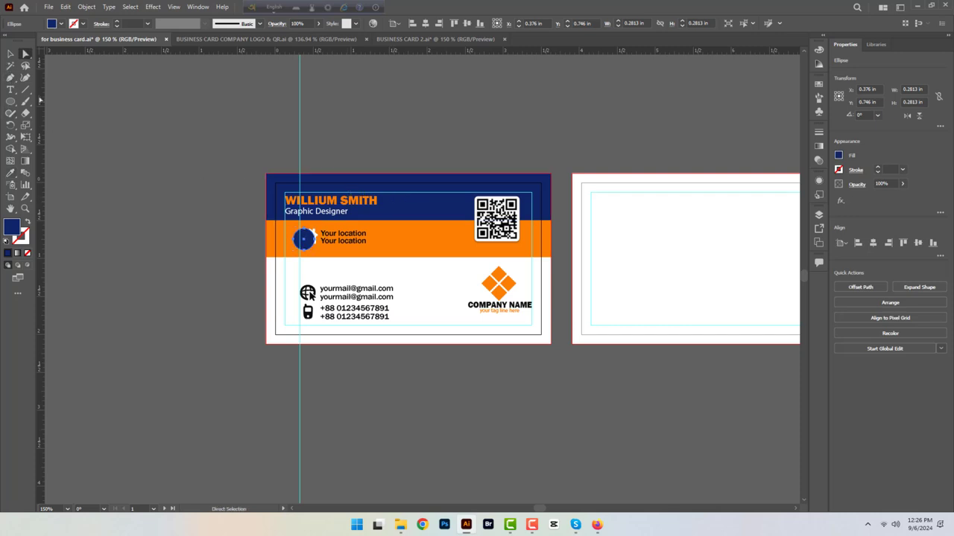
pyautogui.rightClick(313, 232)
pyautogui.moveTo(343, 433)
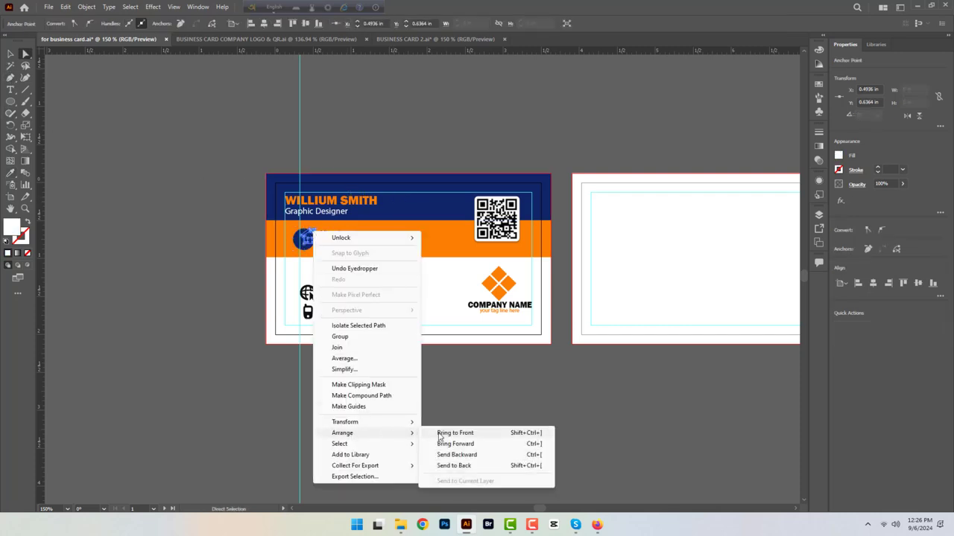
pyautogui.click(438, 433)
pyautogui.press('v')
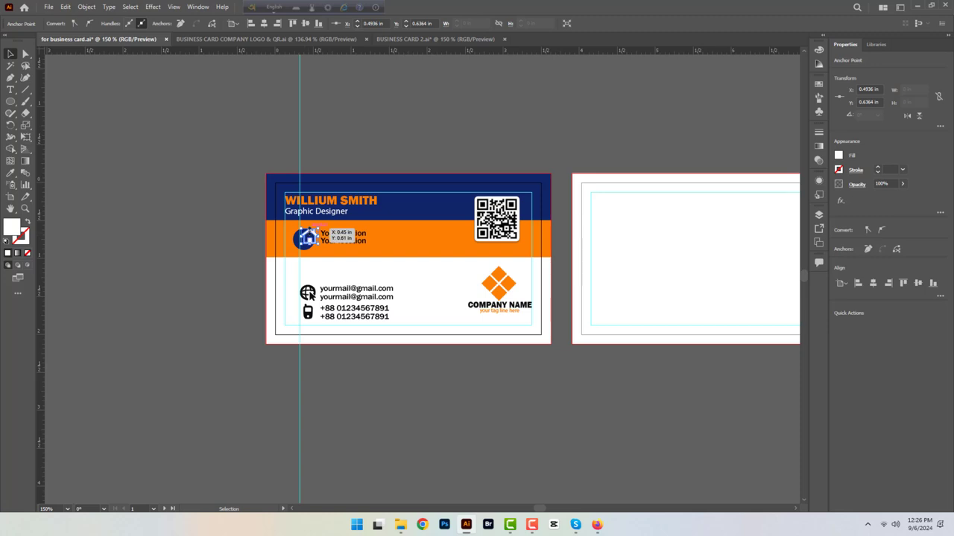
# Step: Vertically center the location icon with its text and group the icon's parts
pyautogui.click(283, 237)
pyautogui.hotkey('ctrl', 'shift', 'a')
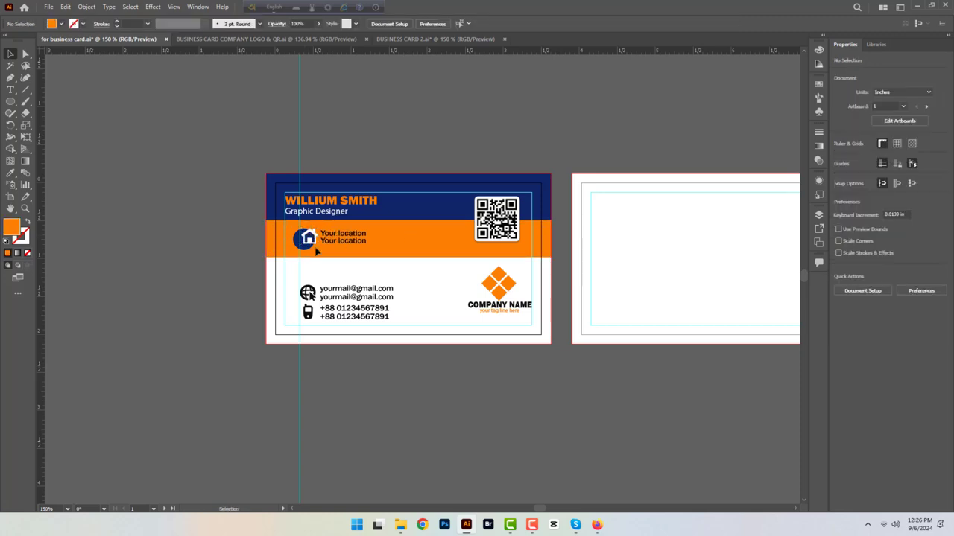
pyautogui.click(316, 252)
pyautogui.click(425, 23)
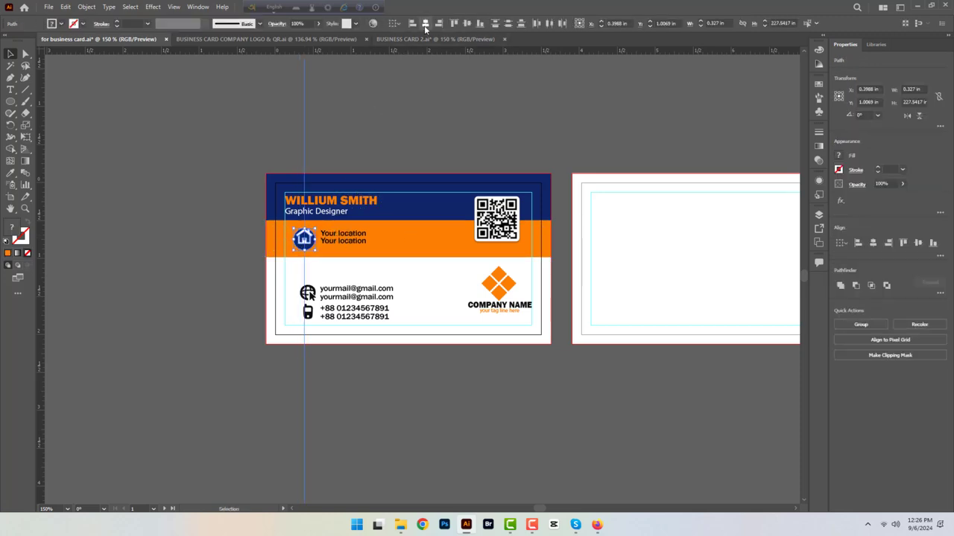
pyautogui.click(466, 24)
pyautogui.rightClick(308, 243)
pyautogui.click(334, 332)
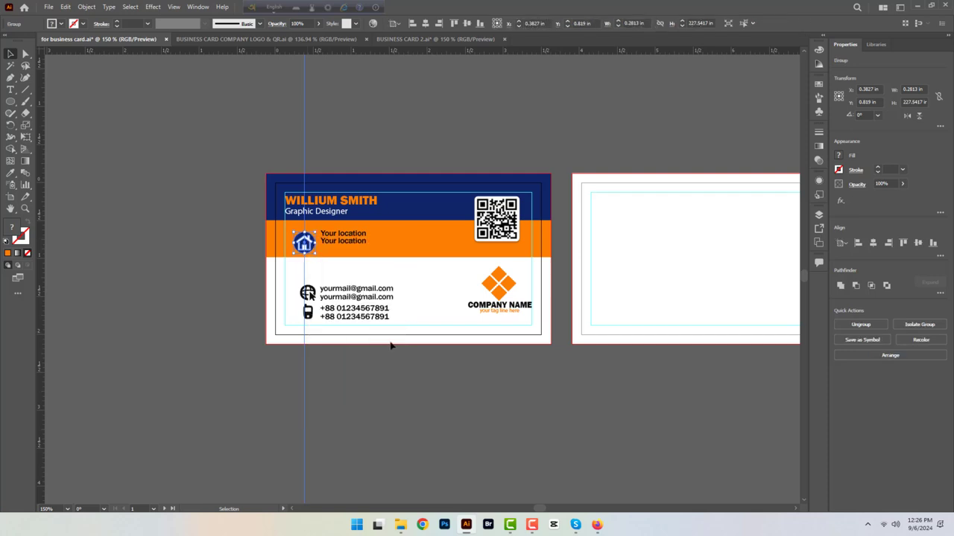
pyautogui.click(365, 380)
# Step: Group the location icon together with its two 'Your location' lines
pyautogui.moveTo(377, 253); pyautogui.dragTo(294, 225)
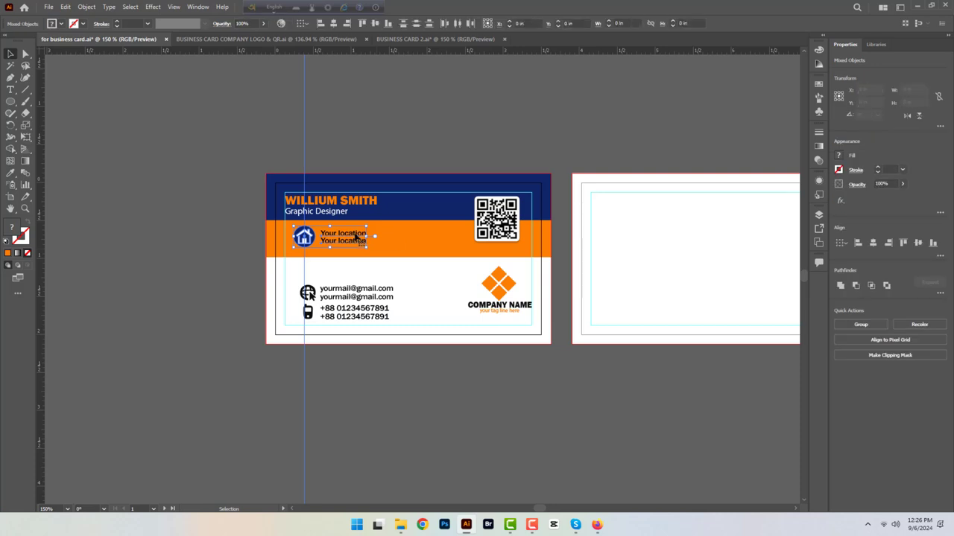
pyautogui.rightClick(358, 234)
pyautogui.click(387, 328)
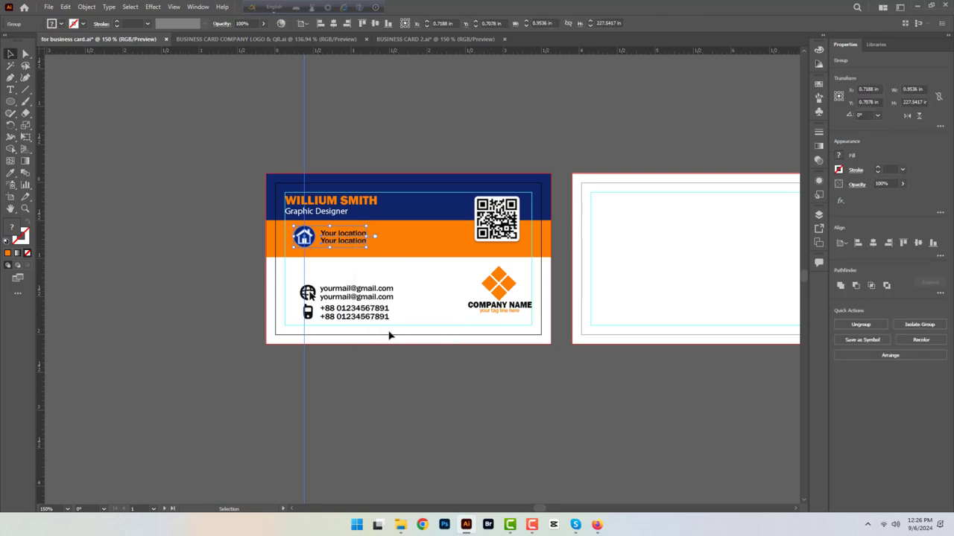
pyautogui.click(389, 335)
pyautogui.click(27, 54)
# Step: Eyedrop the band's orange onto the globe and phone icons beside the e-mail and phone lines
pyautogui.moveTo(301, 283); pyautogui.dragTo(316, 326)
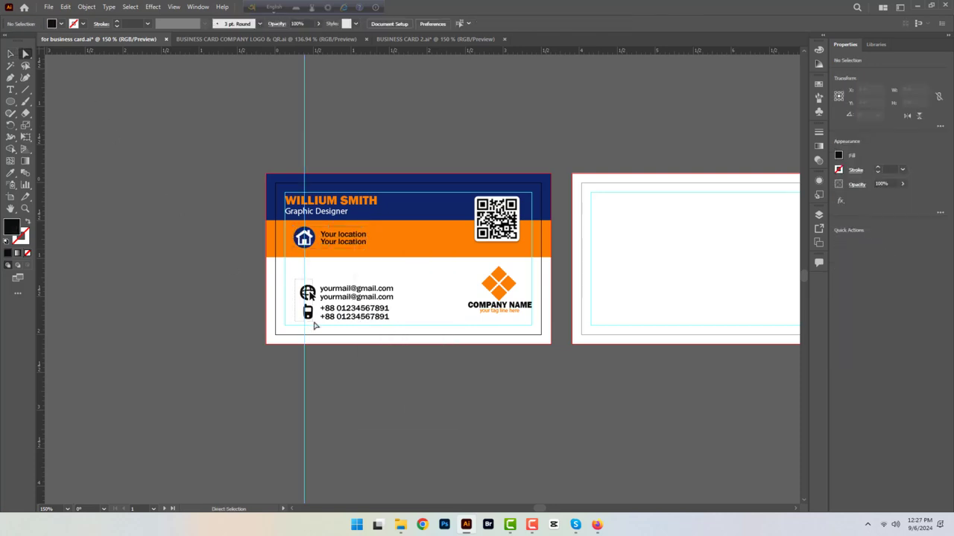
pyautogui.click(11, 173)
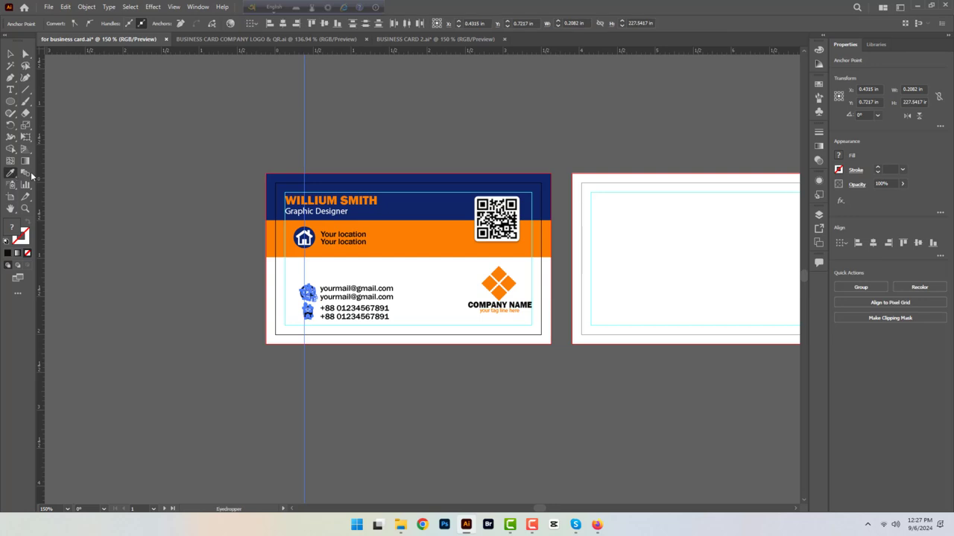
pyautogui.click(397, 239)
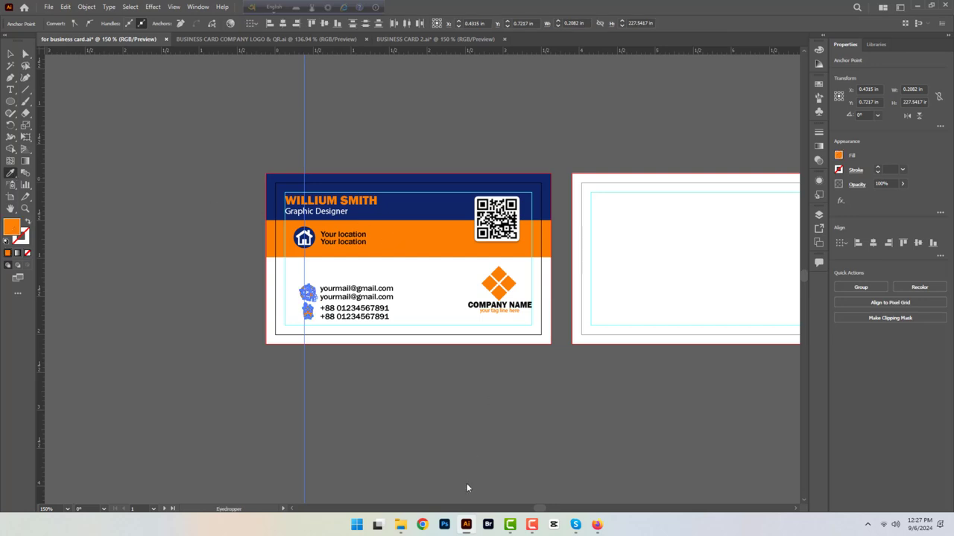
pyautogui.click(530, 258)
pyautogui.hscroll(-3, 530, 253)
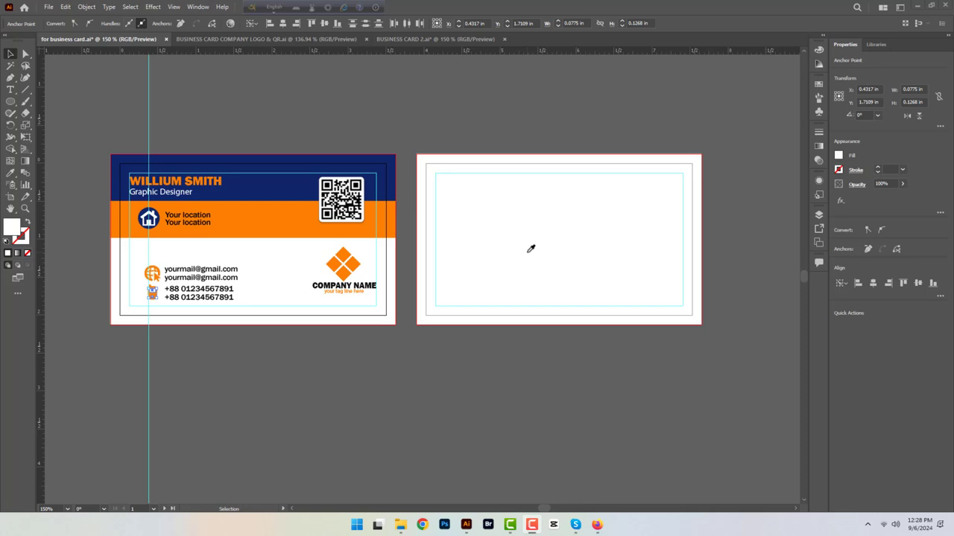
pyautogui.click(263, 358)
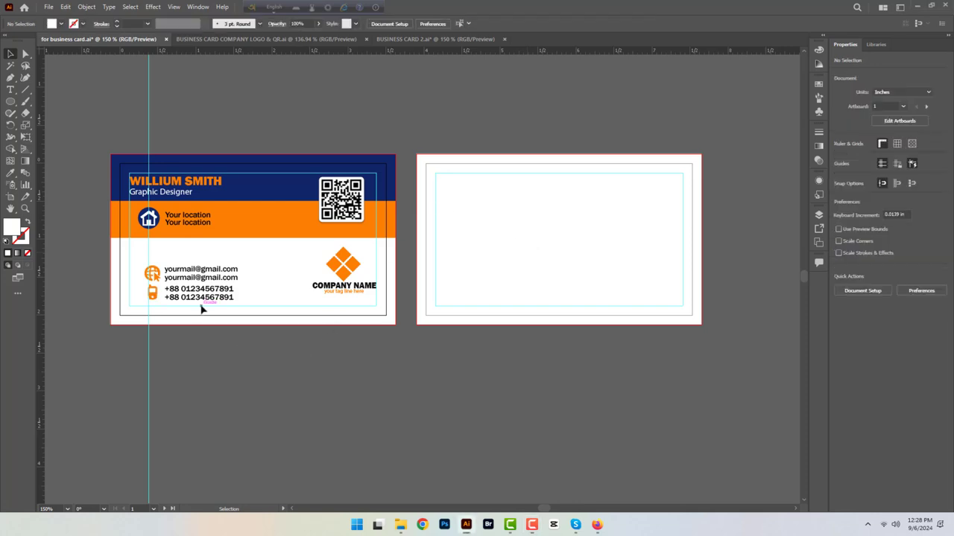
# Step: Cover the second artboard with a rectangle filled with the front card's navy
pyautogui.moveTo(17, 99); pyautogui.dragTo(52, 98)
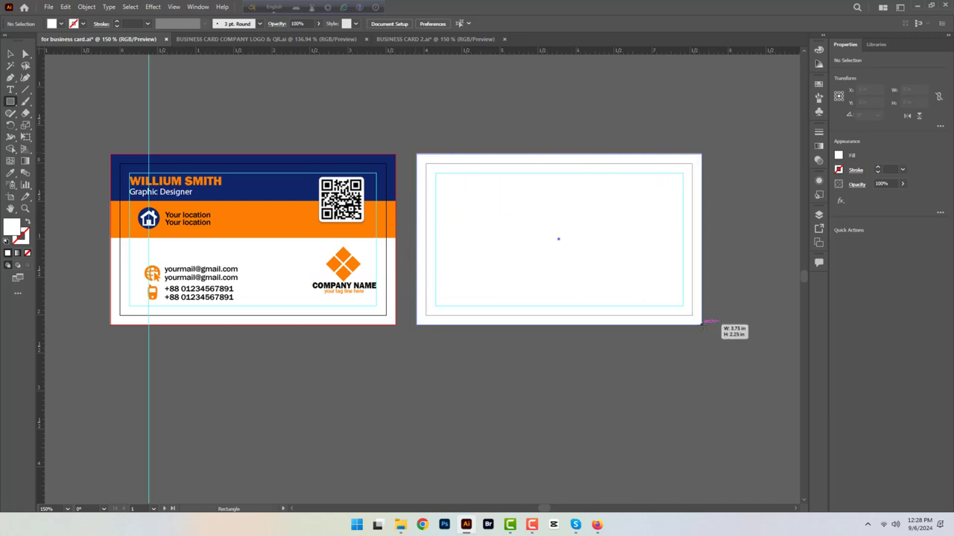
pyautogui.moveTo(416, 154); pyautogui.dragTo(701, 324)
pyautogui.click(10, 174)
pyautogui.click(248, 185)
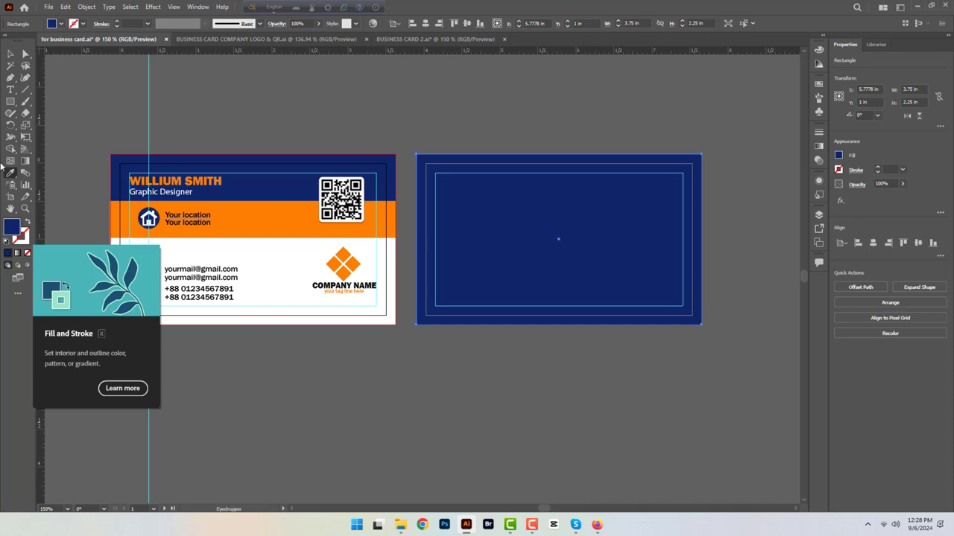
# Step: Draw a horizontal band across the back card filled with lighter blue #193993
pyautogui.press('m')
pyautogui.moveTo(417, 212); pyautogui.dragTo(701, 258)
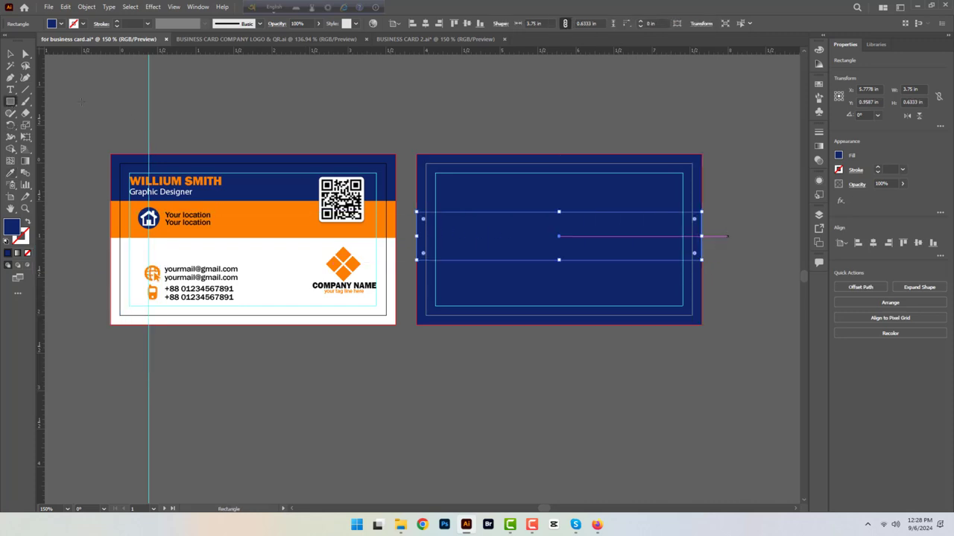
pyautogui.doubleClick(11, 226)
pyautogui.click(450, 246)
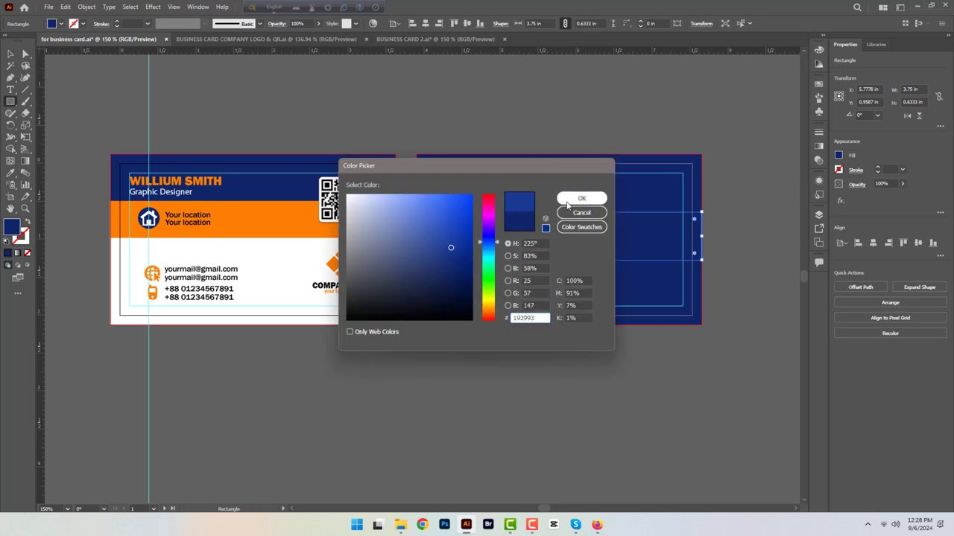
pyautogui.click(581, 198)
# Step: Centre the blue band vertically on the back card
pyautogui.press('v')
pyautogui.click(459, 165)
pyautogui.click(500, 235)
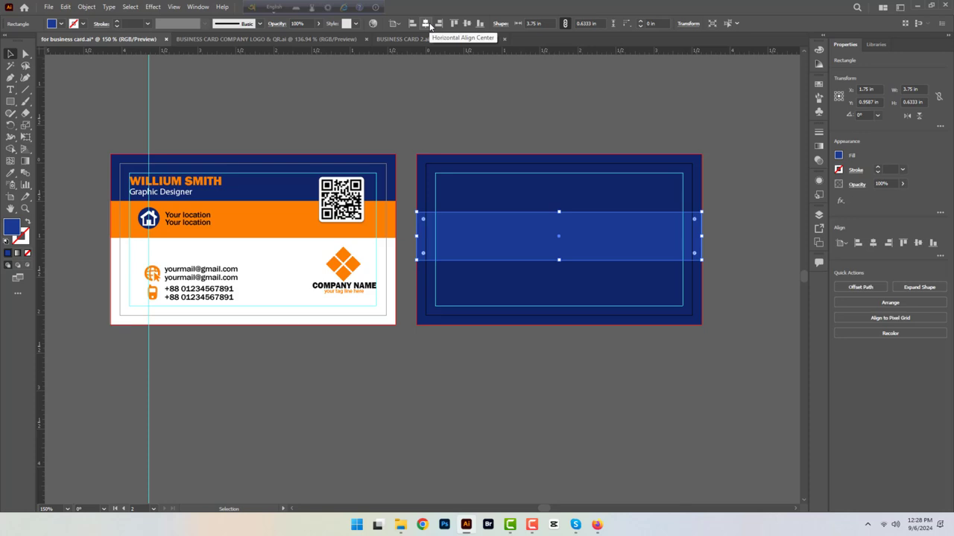
pyautogui.click(467, 26)
pyautogui.click(534, 109)
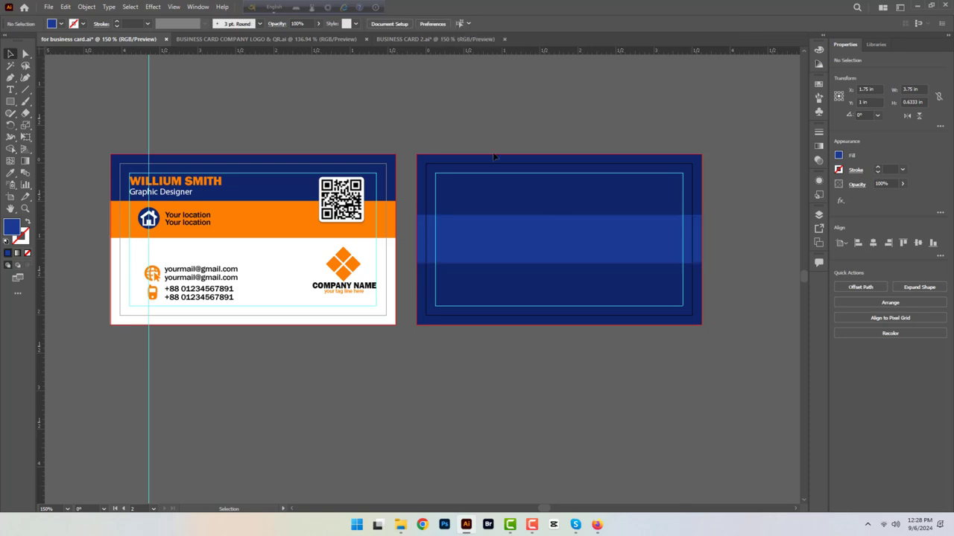
# Step: Copy the company logo onto the back card, bring it to front, and centre it
pyautogui.click(337, 275)
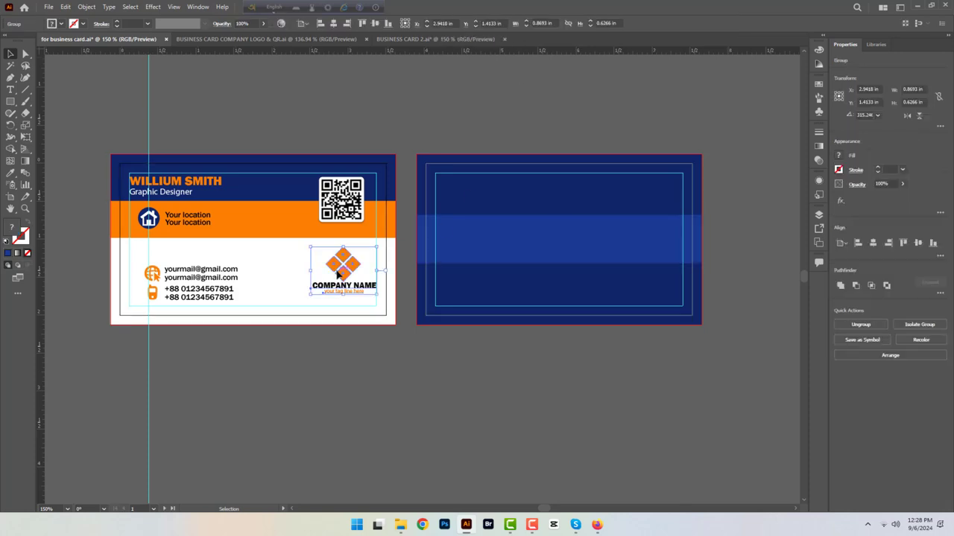
pyautogui.moveTo(338, 274); pyautogui.dragTo(503, 248)
pyautogui.rightClick(502, 248)
pyautogui.moveTo(531, 390)
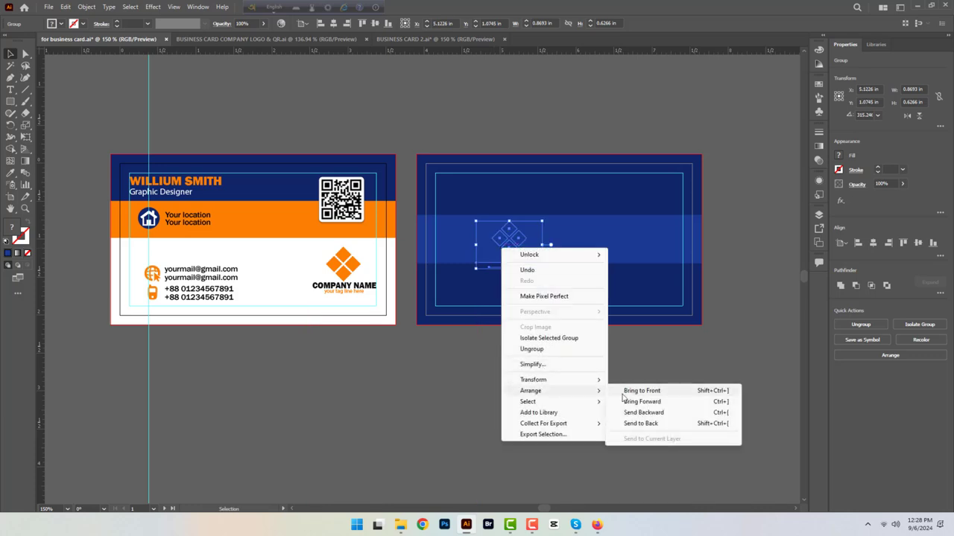
pyautogui.click(641, 391)
pyautogui.moveTo(542, 221); pyautogui.dragTo(603, 211)
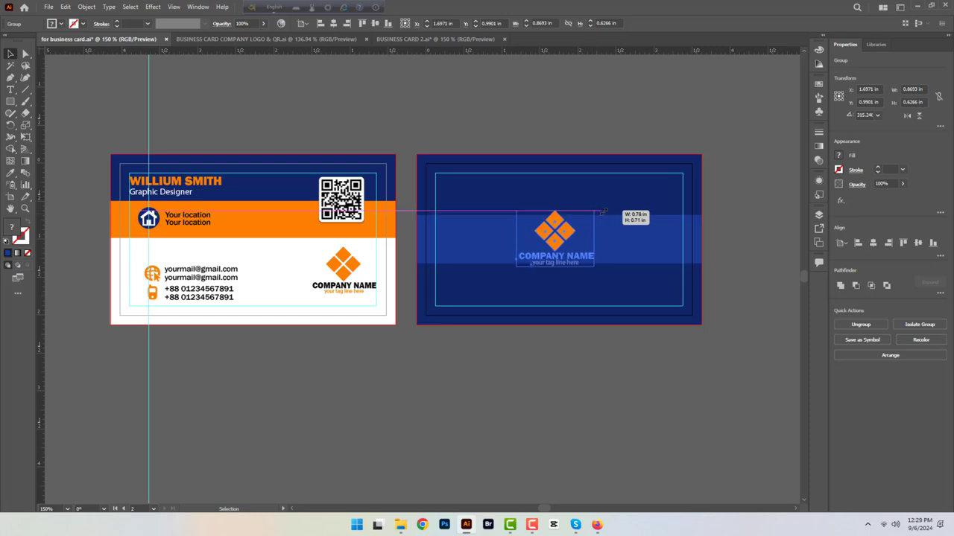
# Step: Stretch the blue band to the back card's edges, making it 0.744 in tall
pyautogui.click(643, 251)
pyautogui.moveTo(701, 215)
pyautogui.mouseDown()
pyautogui.moveTo(722, 203)
pyautogui.moveTo(727, 211)
pyautogui.moveTo(701, 240)
pyautogui.mouseUp()
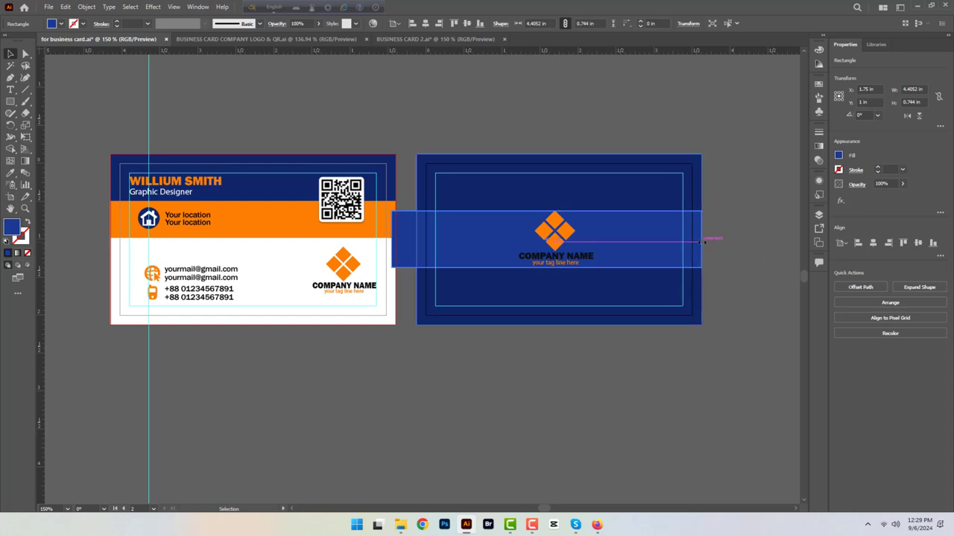
pyautogui.moveTo(393, 239); pyautogui.dragTo(416, 237)
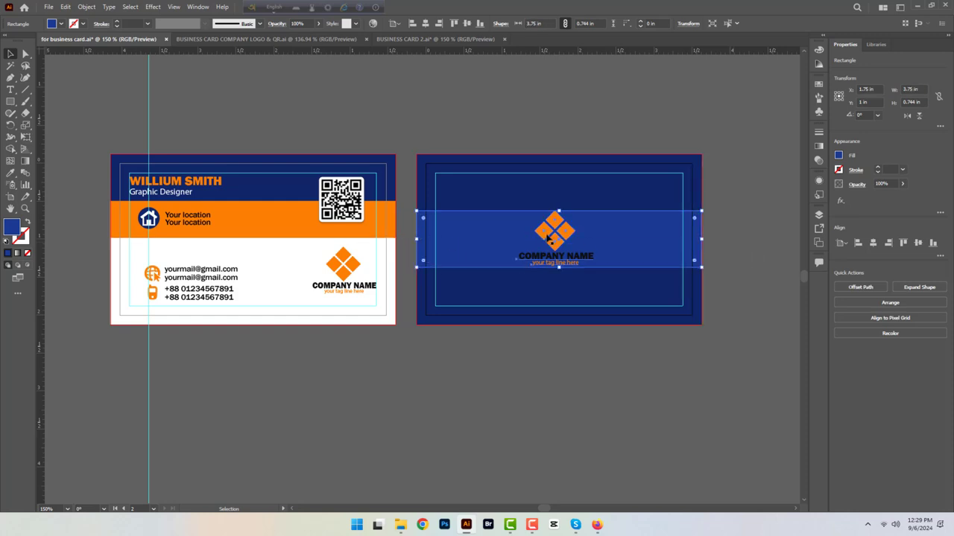
pyautogui.click(554, 231)
pyautogui.click(718, 283)
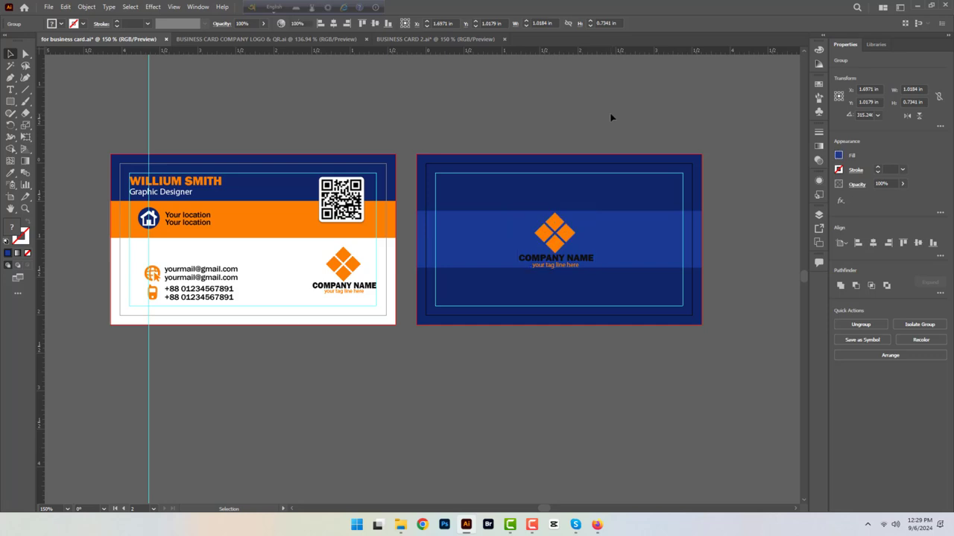
pyautogui.click(544, 258)
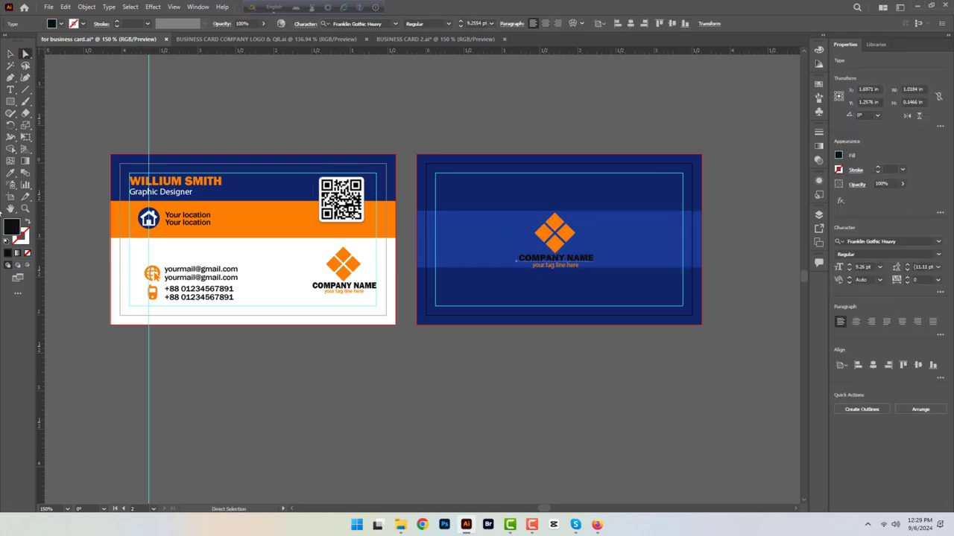